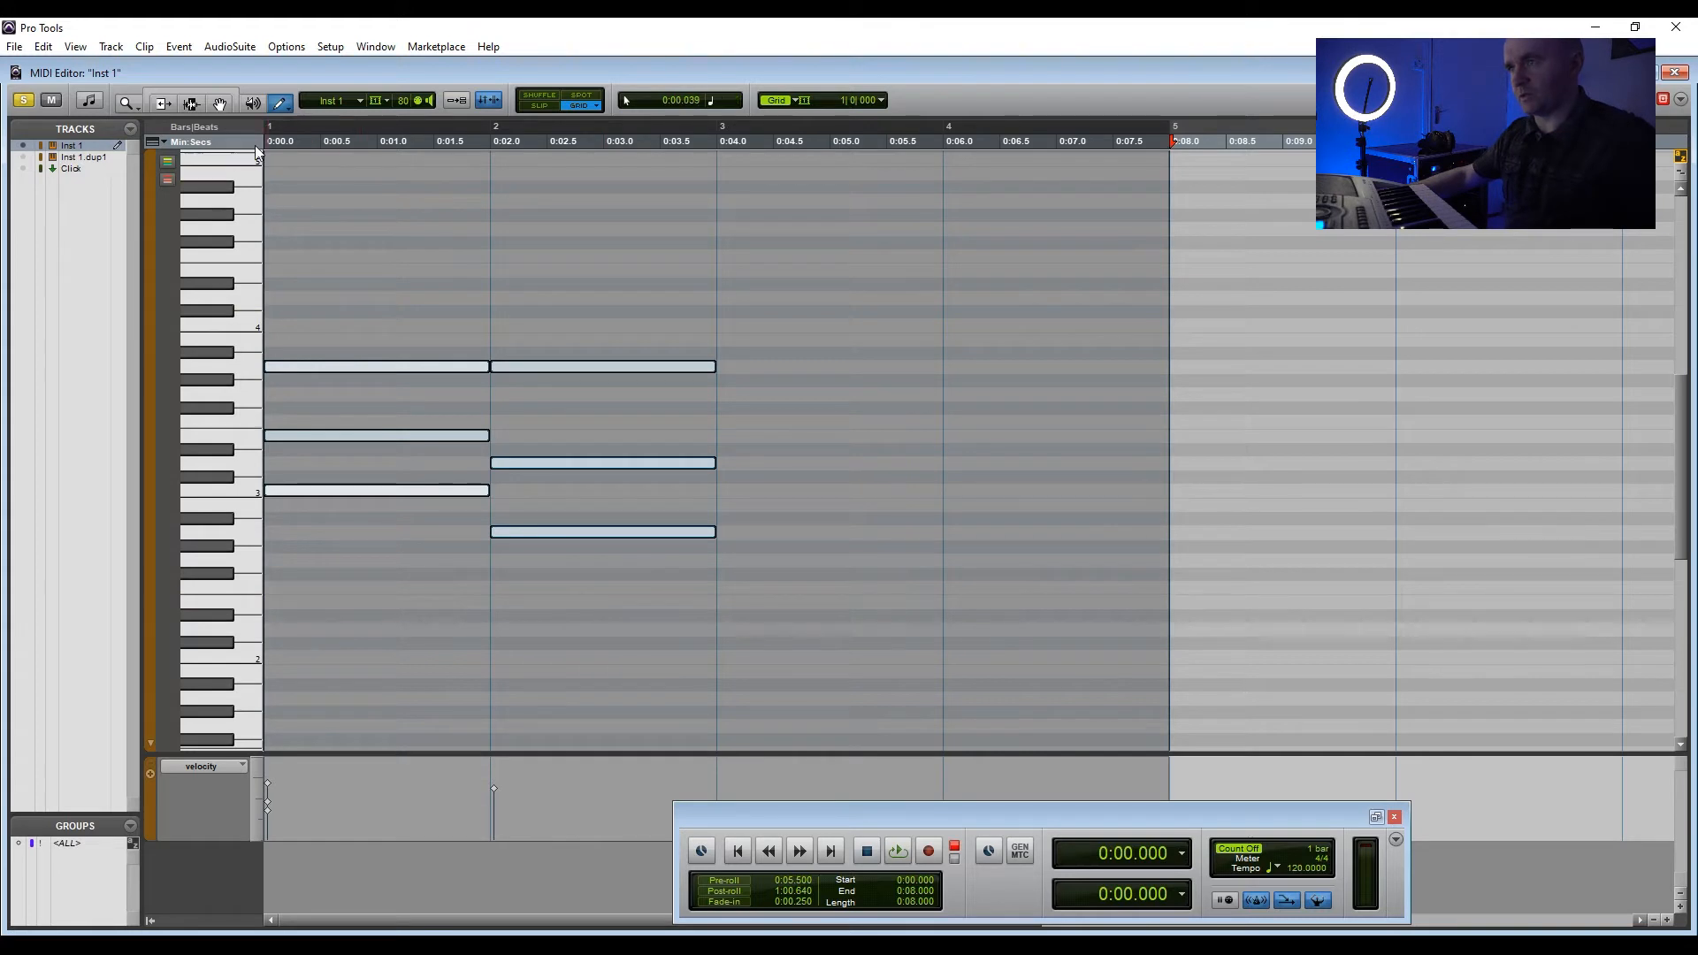
# - Select all the existing notes in bars 1 and 2 of the Inst 1 track and delete them
pyautogui.click(197, 97)
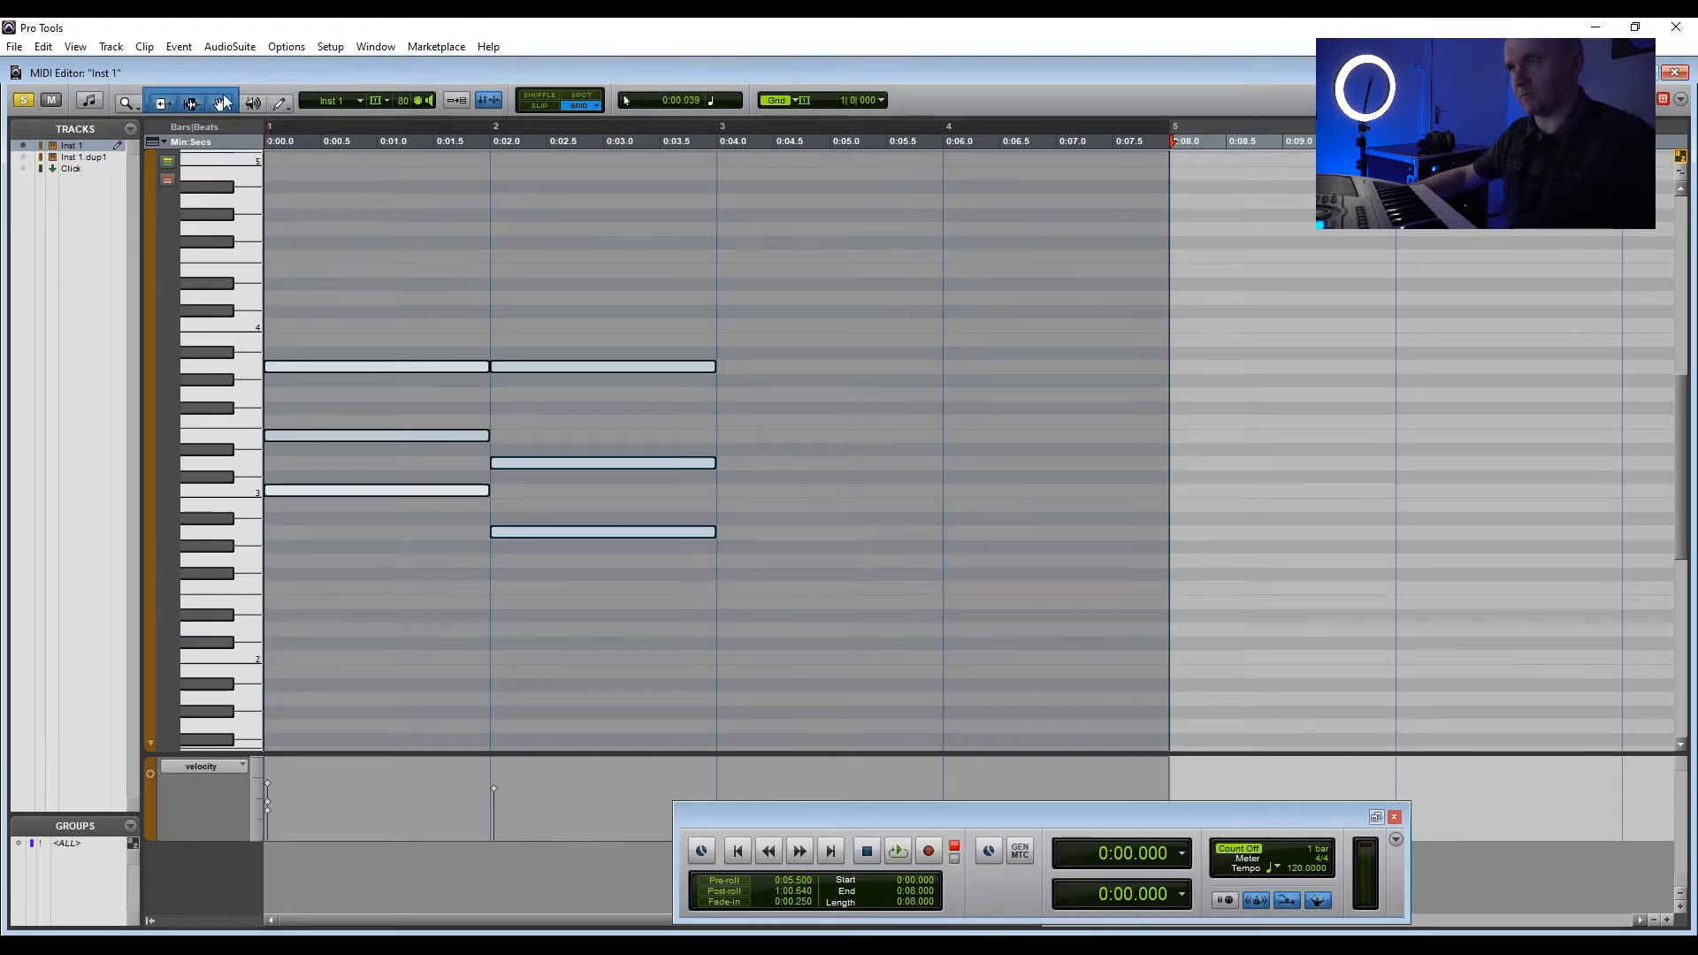
pyautogui.moveTo(614, 286); pyautogui.dragTo(373, 576)
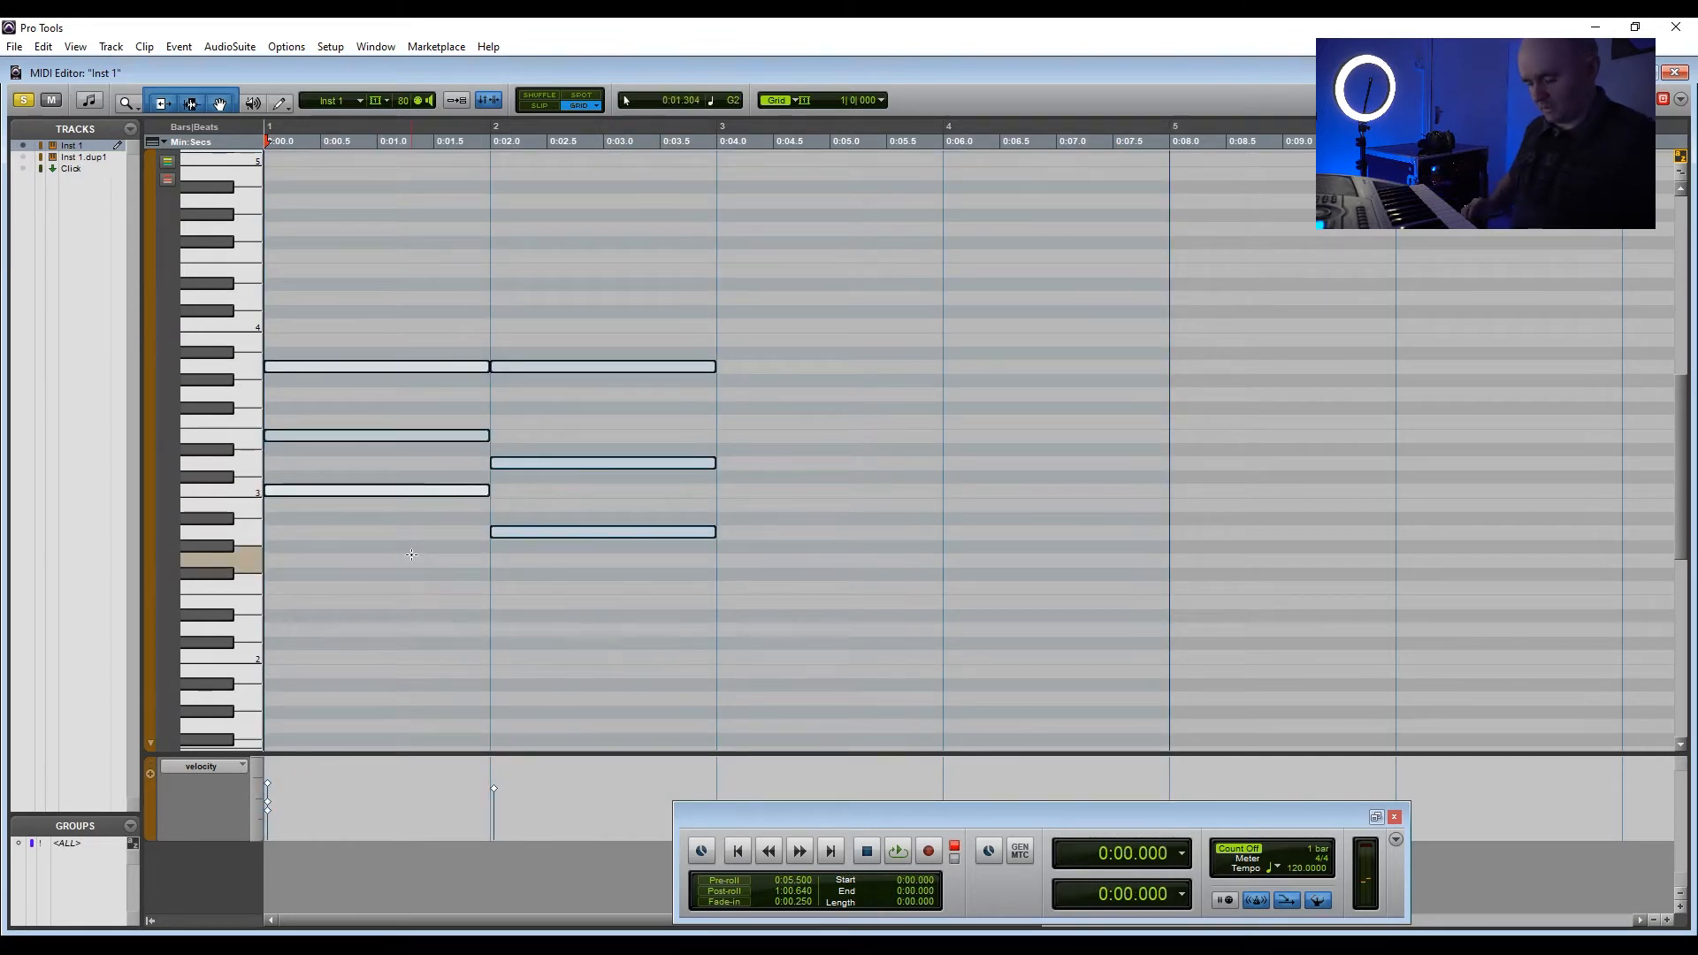
pyautogui.press('Delete')
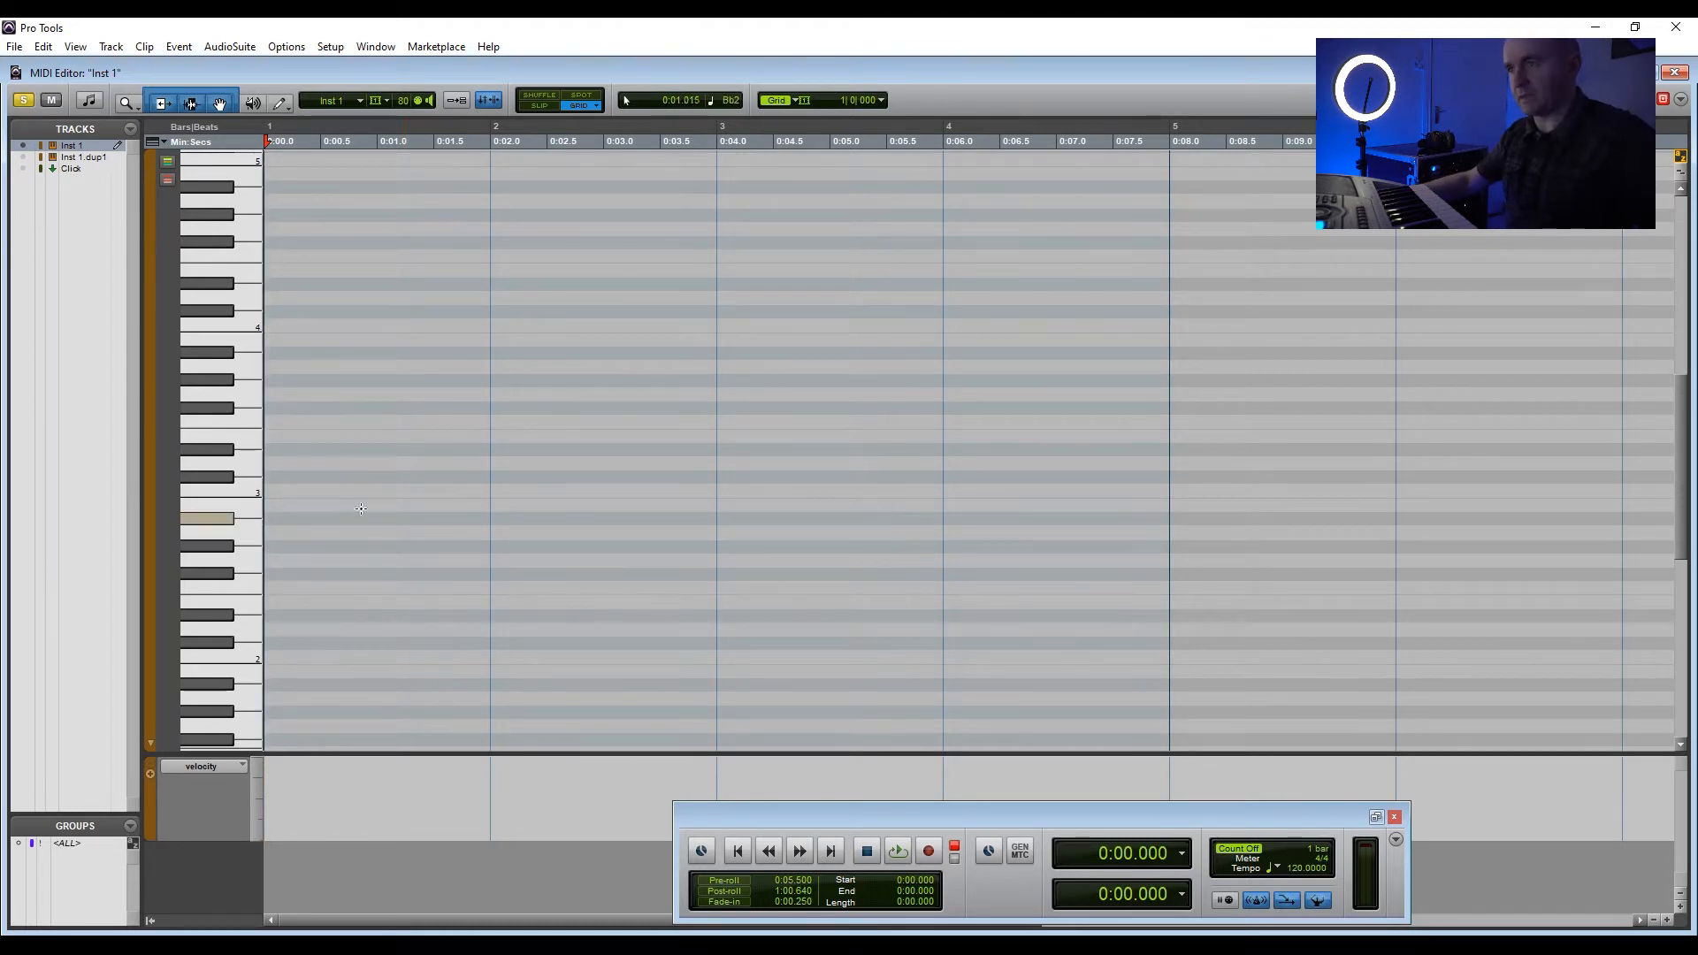
# - Activate the Pencil tool, try a 1/4 note grid value and return the grid to 1 bar
pyautogui.click(279, 104)
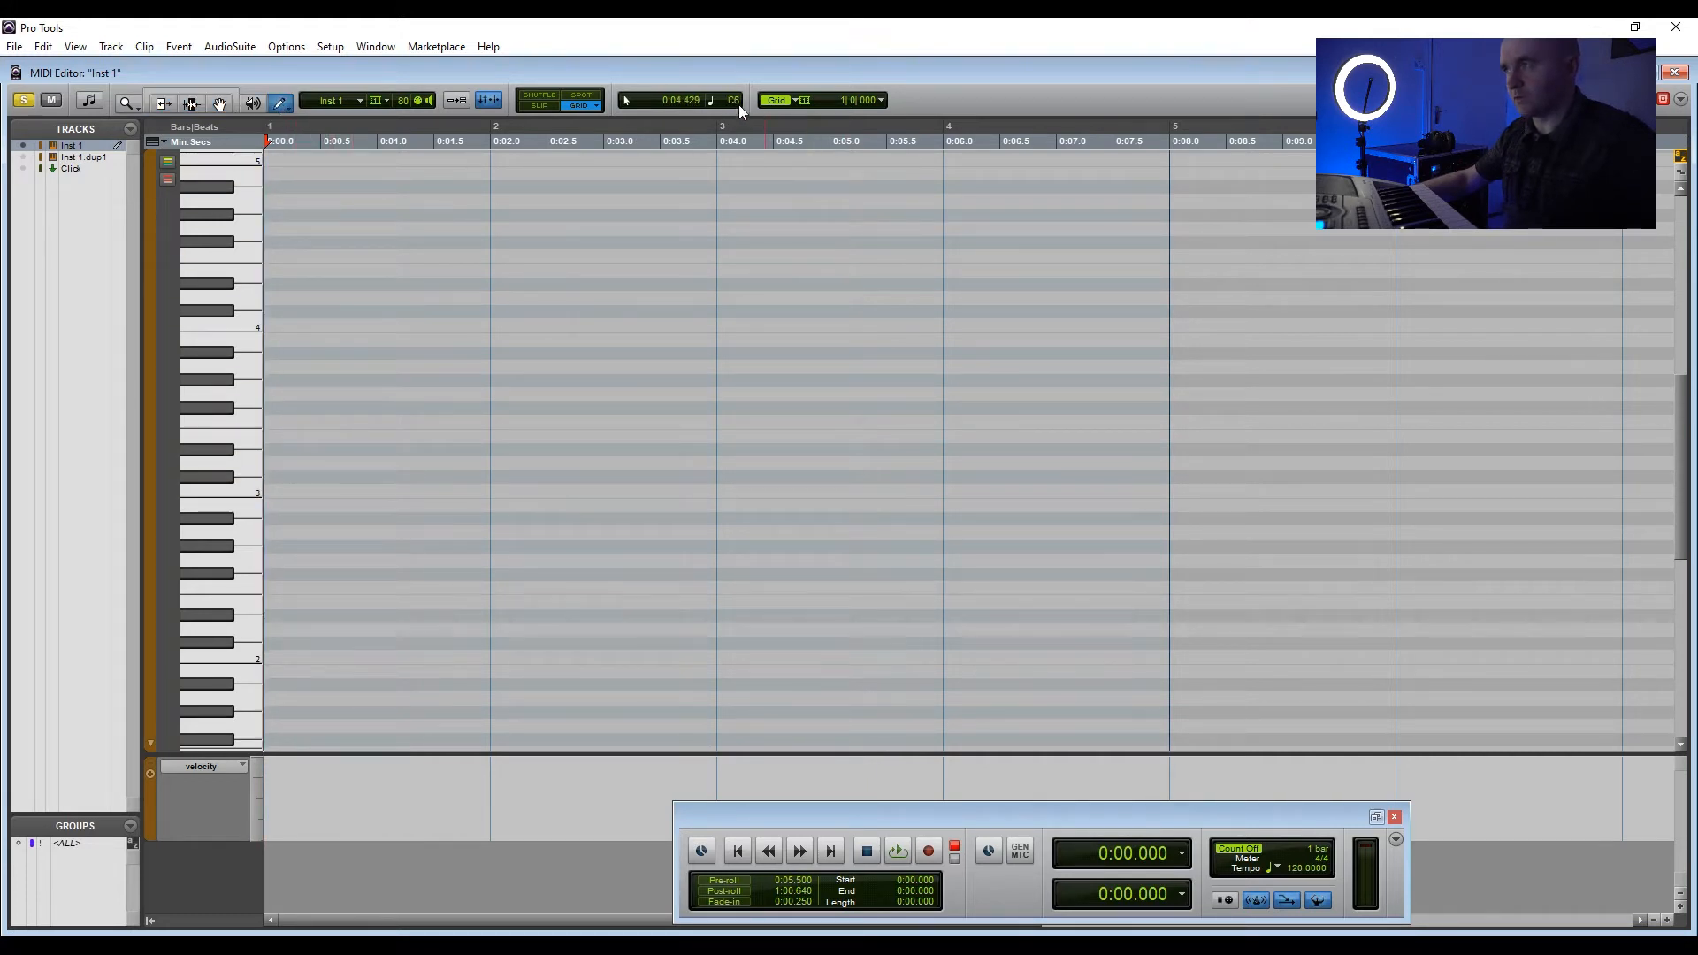
pyautogui.click(880, 99)
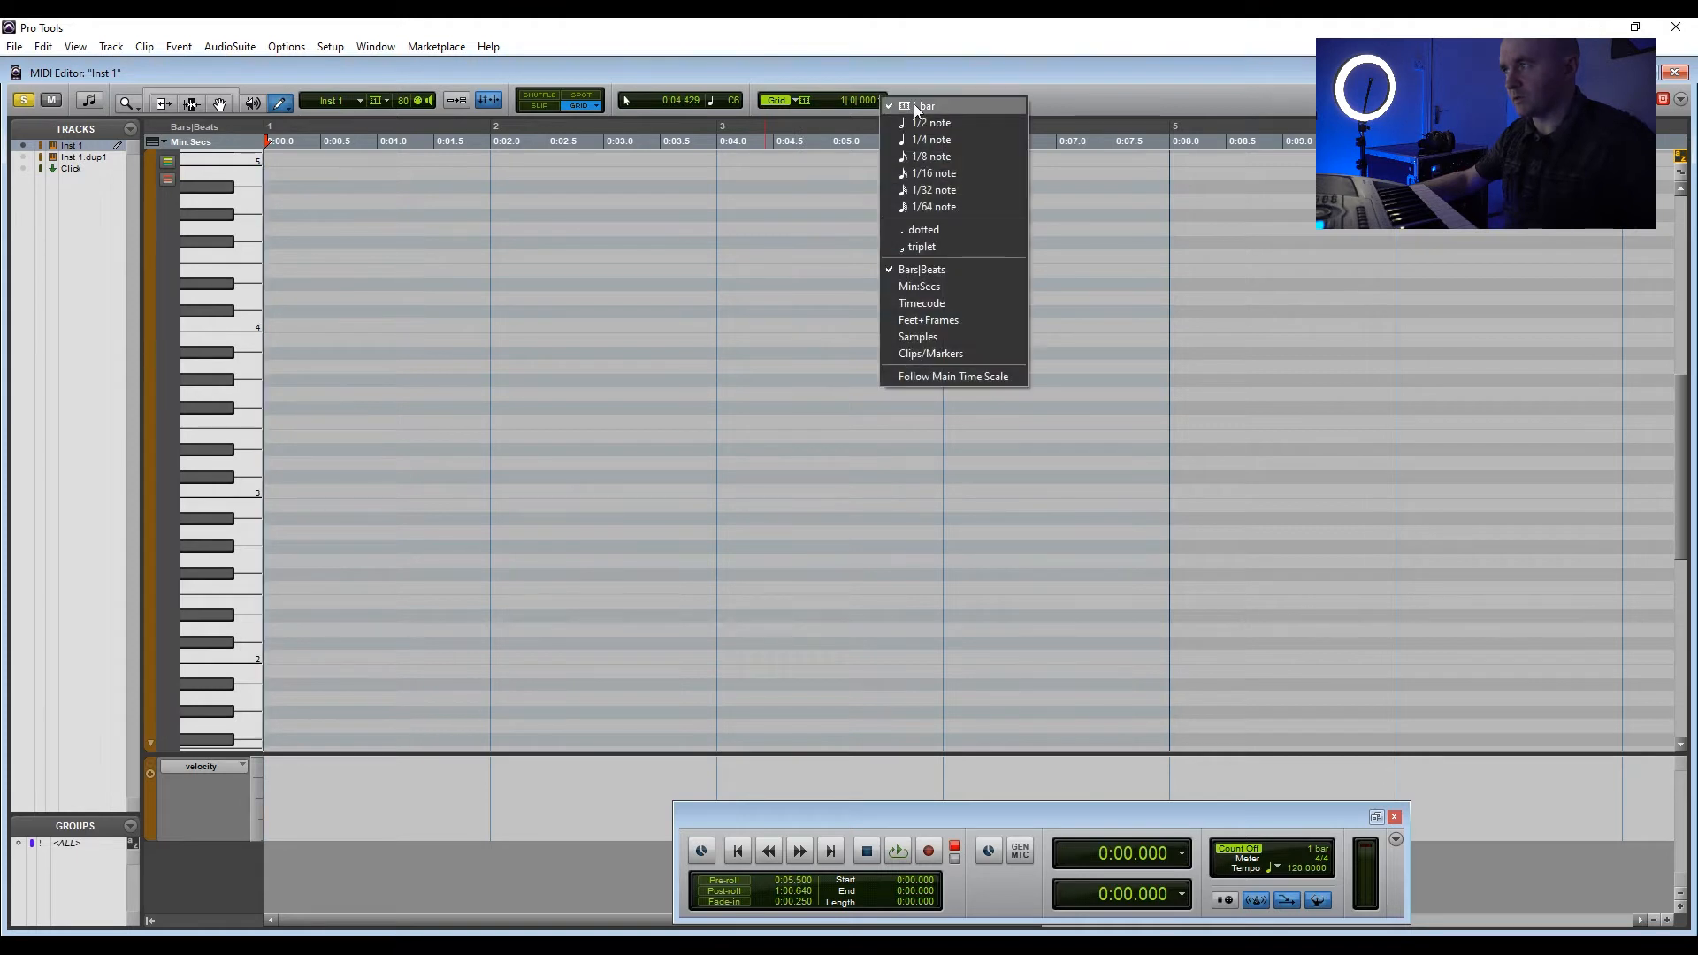
pyautogui.click(931, 140)
pyautogui.click(882, 100)
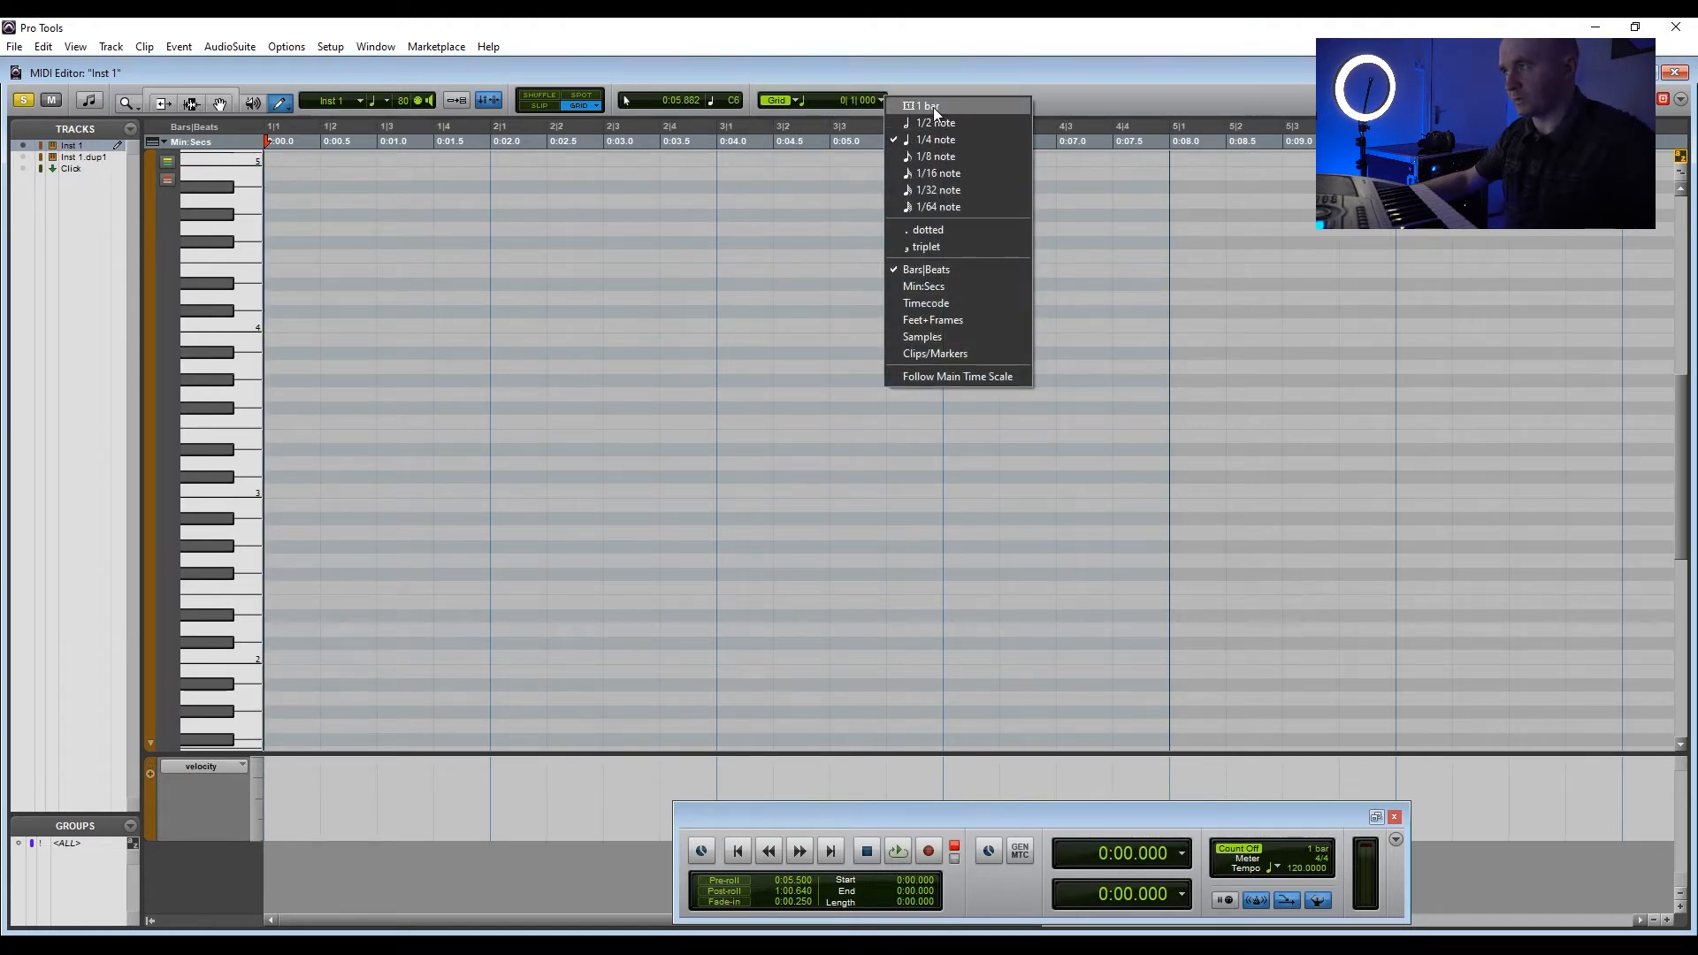
pyautogui.click(930, 104)
pyautogui.click(884, 99)
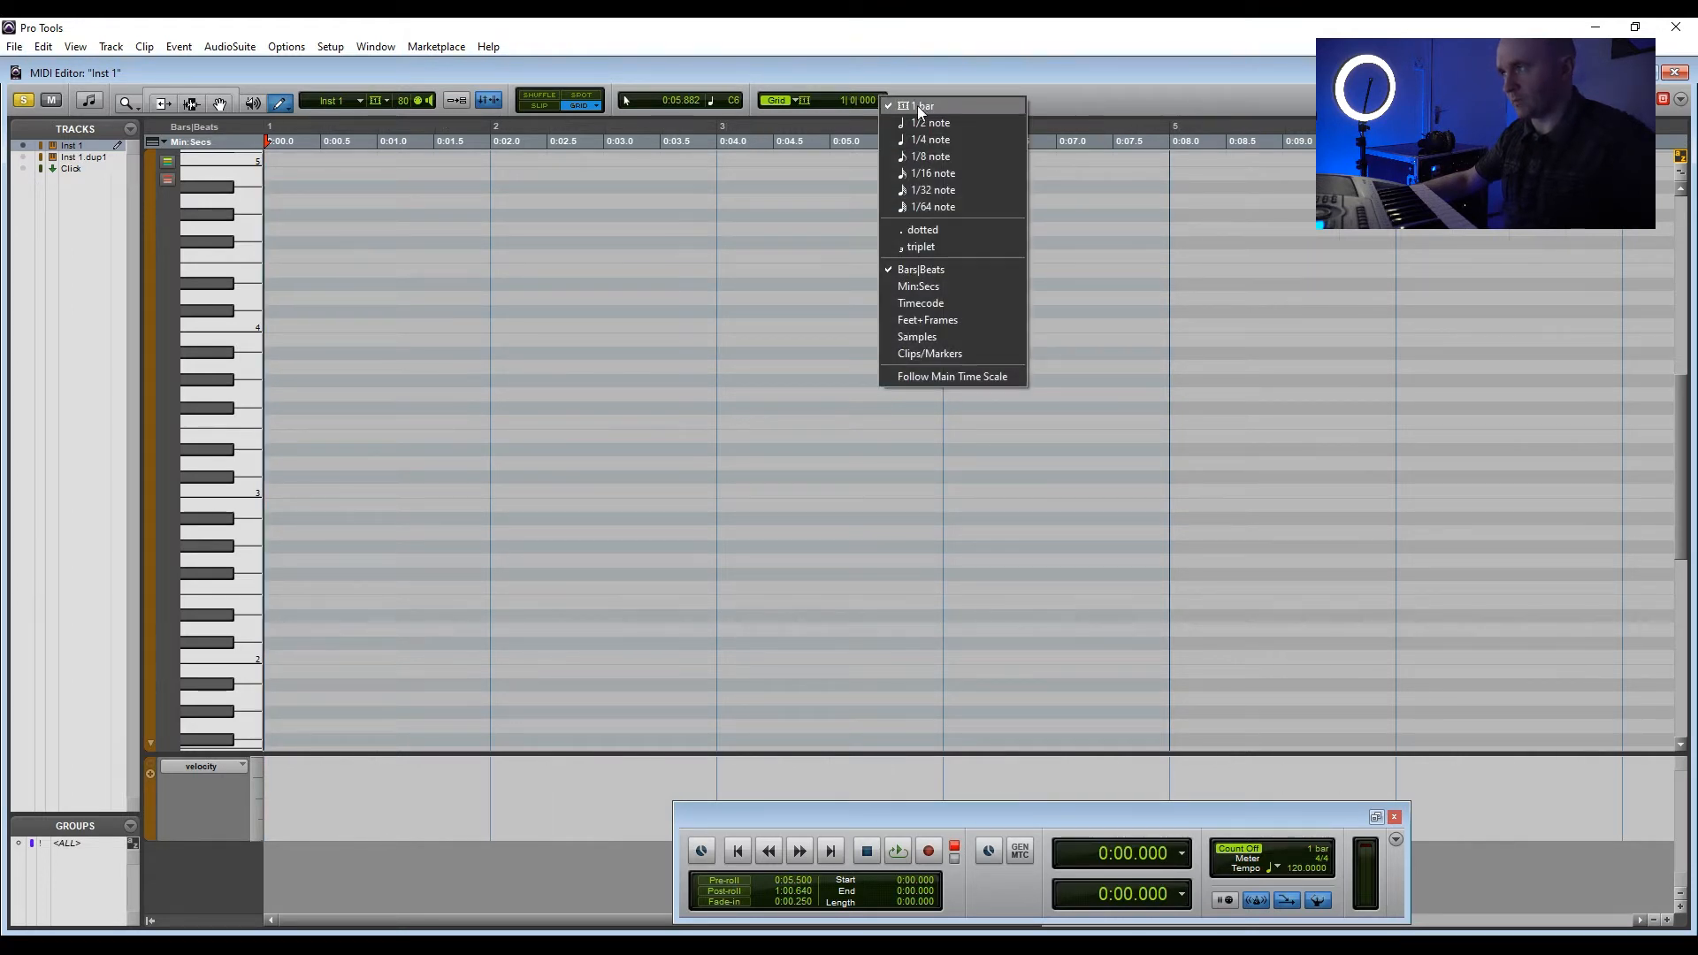
pyautogui.click(917, 104)
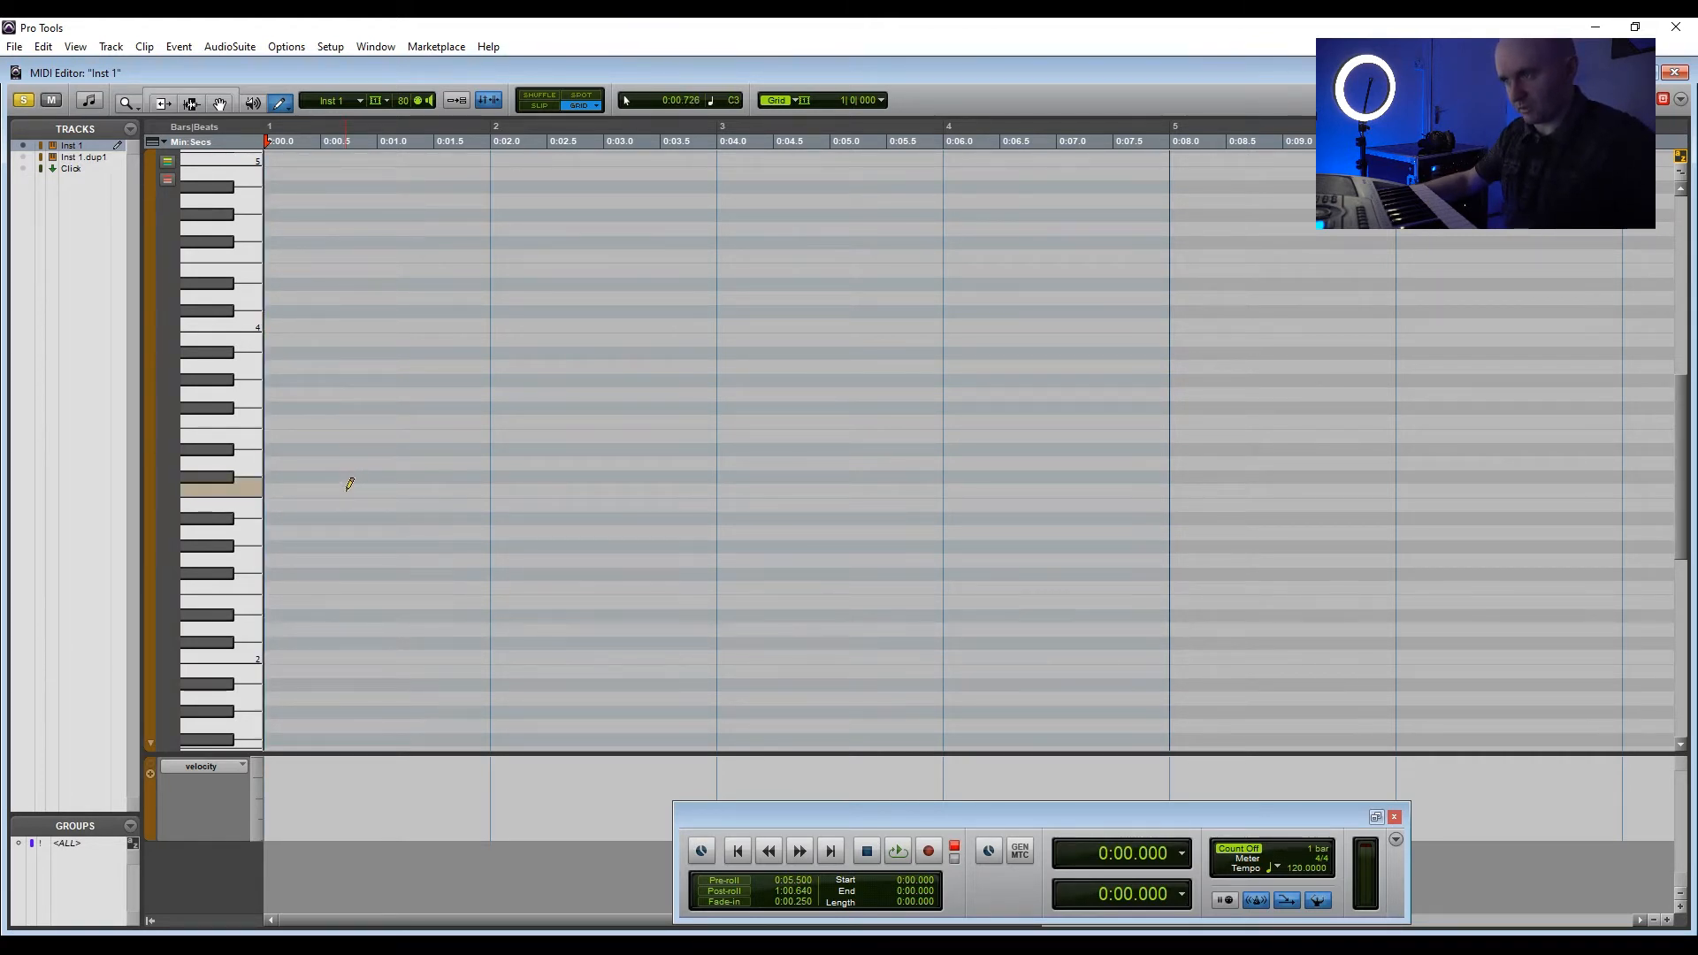
# - Draw a C major chord in bar 1 with one-bar notes on C3, E3 and G3, and play it back
pyautogui.click(350, 485)
pyautogui.click(340, 434)
pyautogui.click(341, 394)
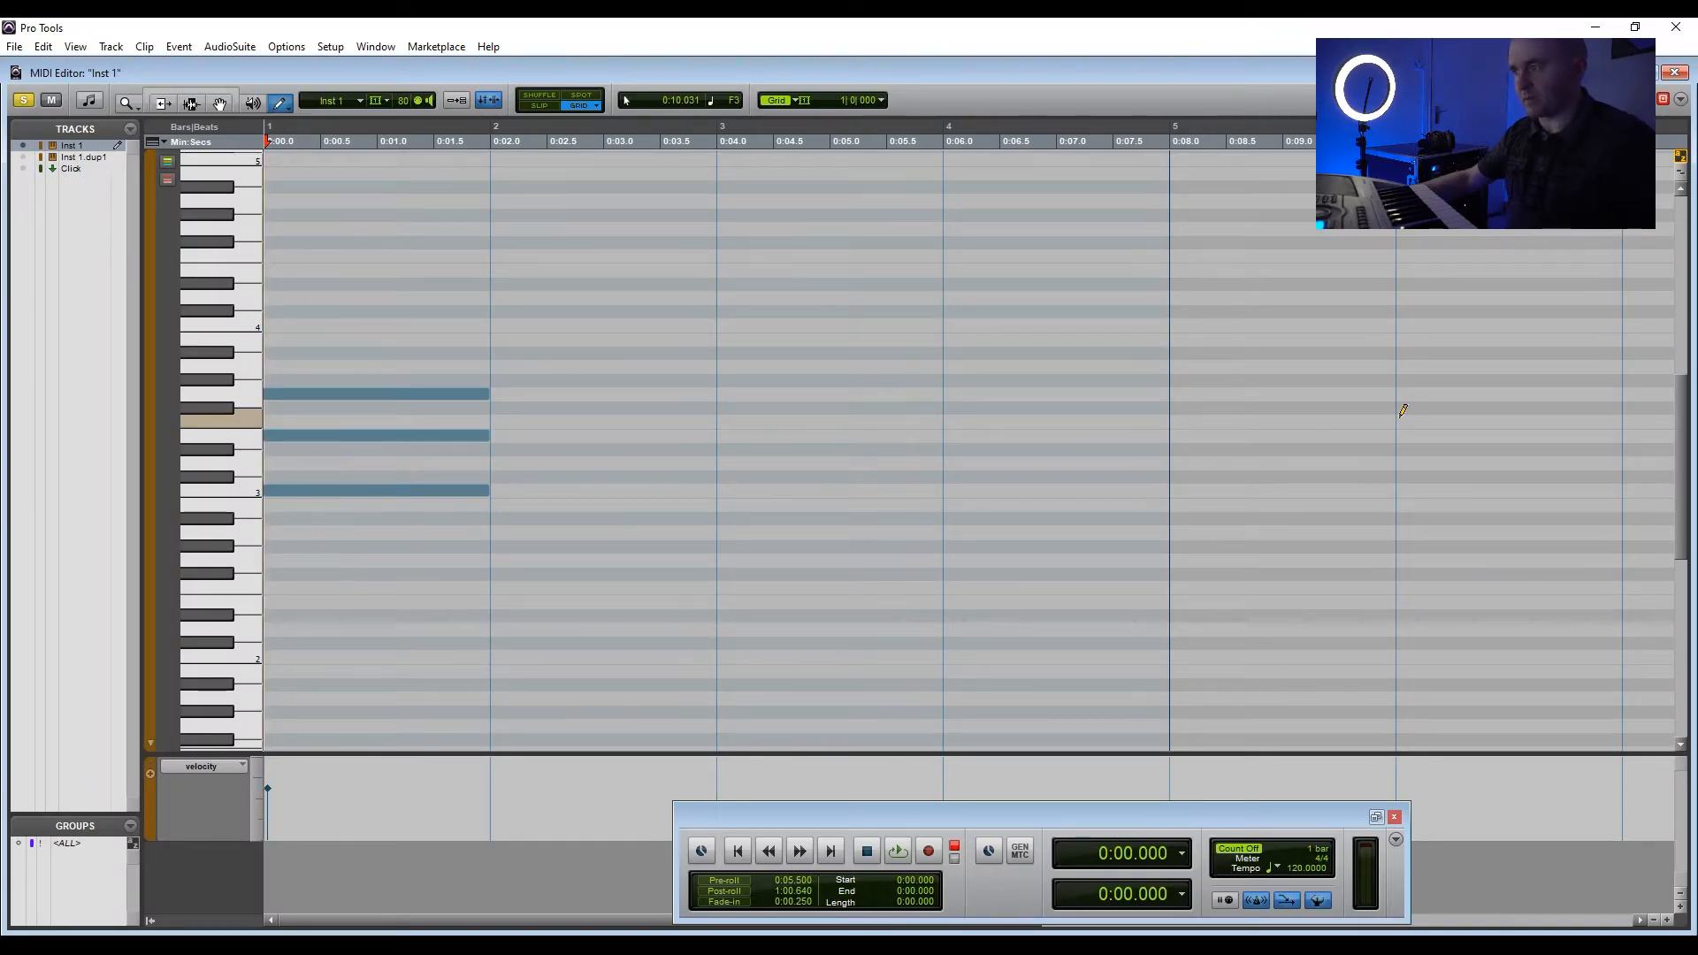
pyautogui.press('space')
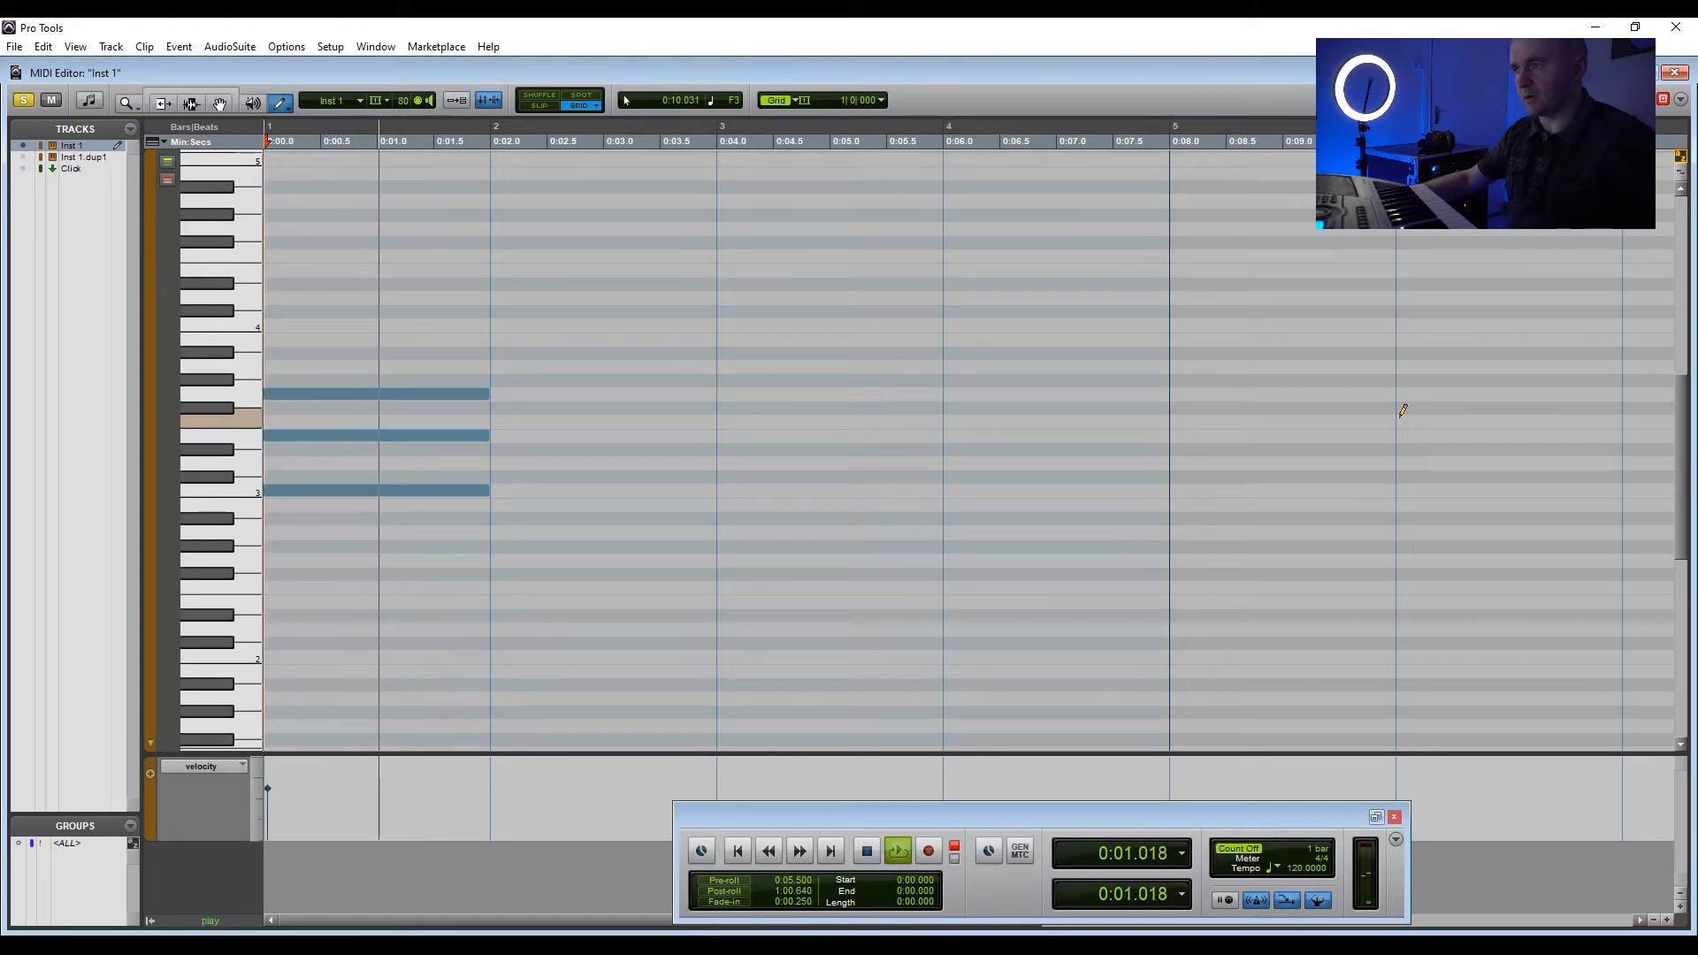
pyautogui.press('space')
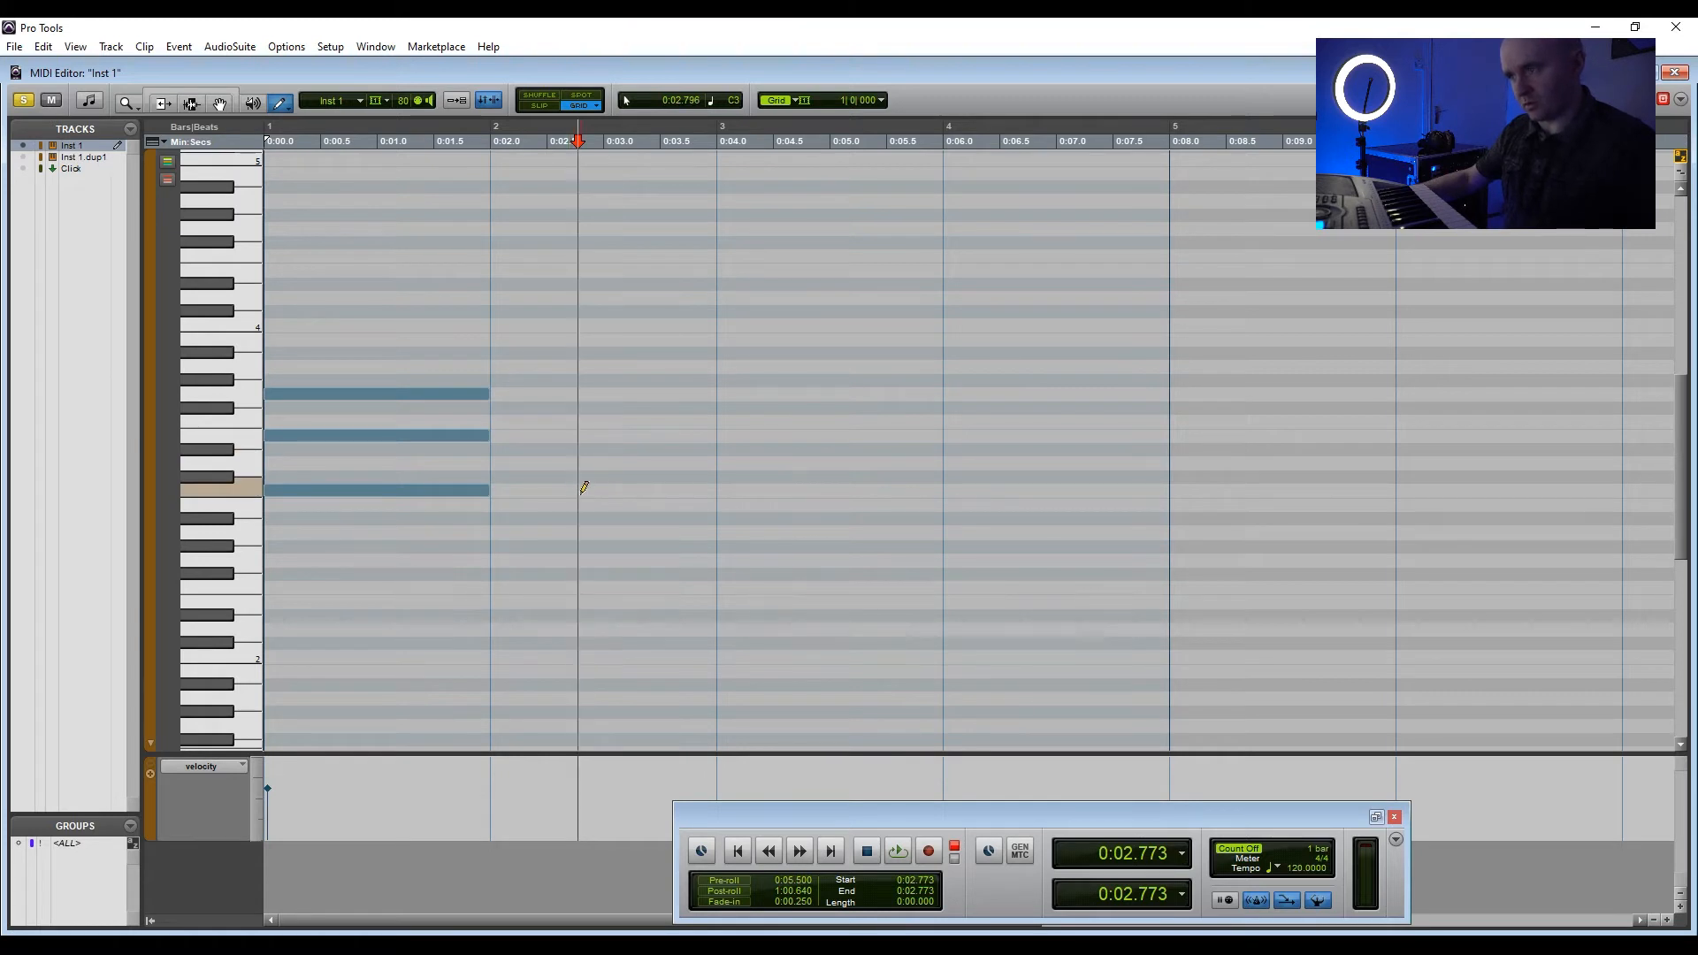
# - Draw an A minor chord in bar 2 with one-bar notes on A2, C3 and E3, and return to the start
pyautogui.click(573, 531)
pyautogui.click(574, 490)
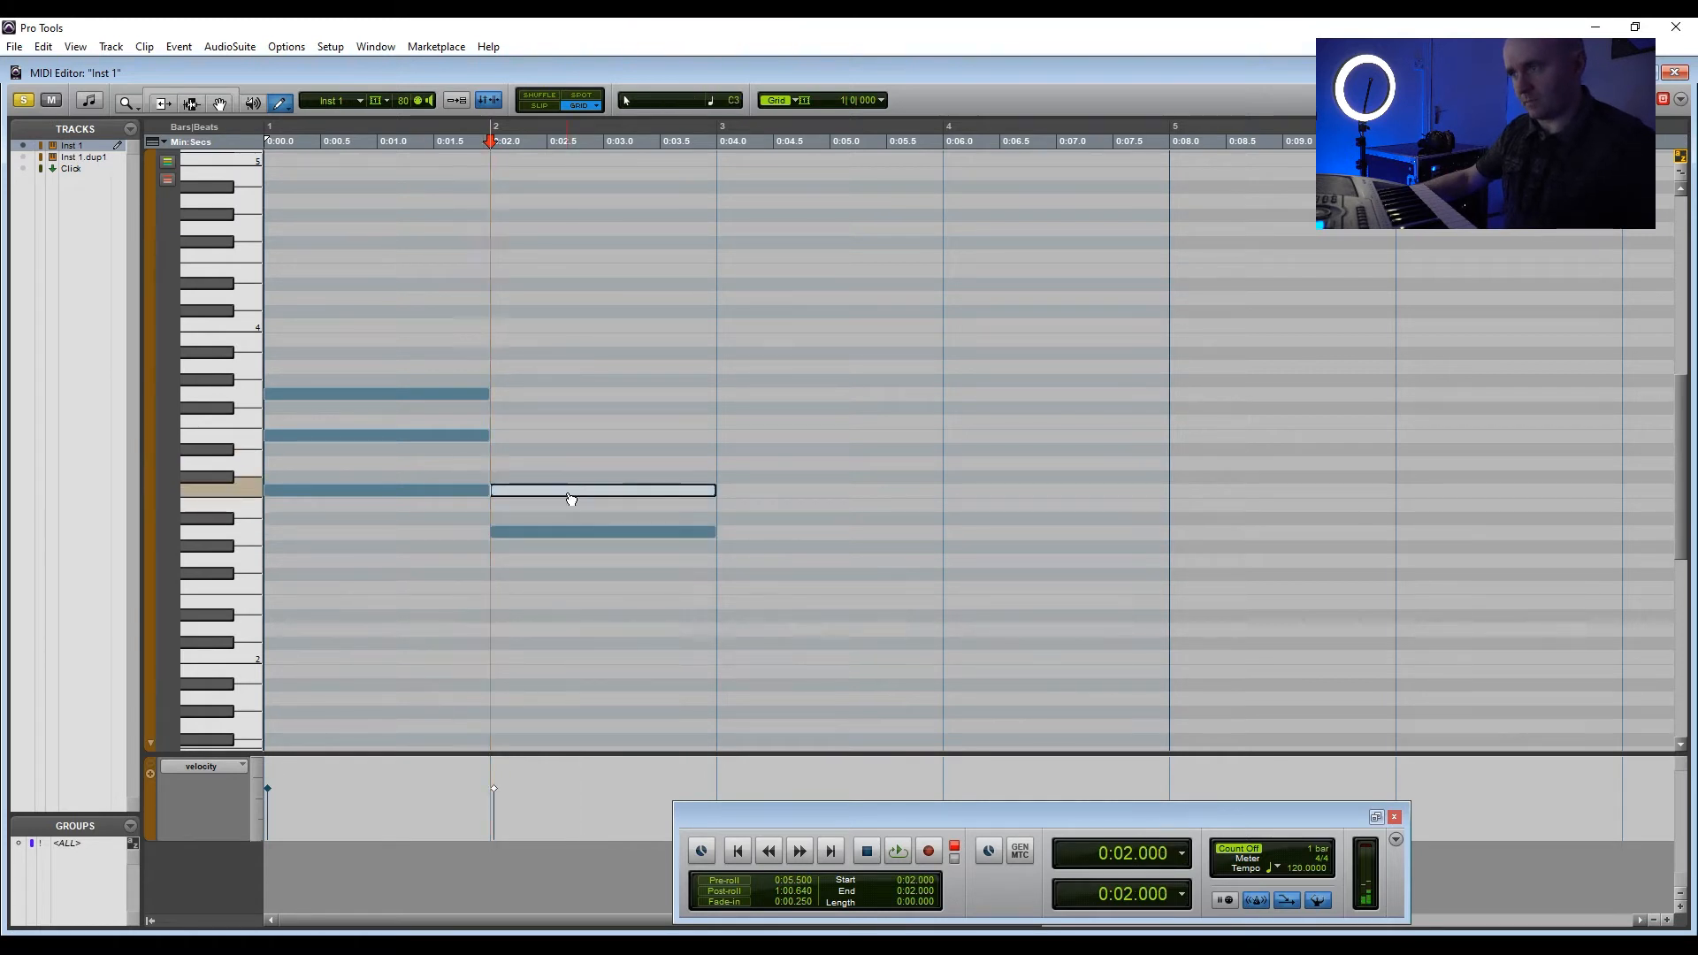
pyautogui.click(560, 449)
pyautogui.moveTo(559, 450); pyautogui.dragTo(561, 435)
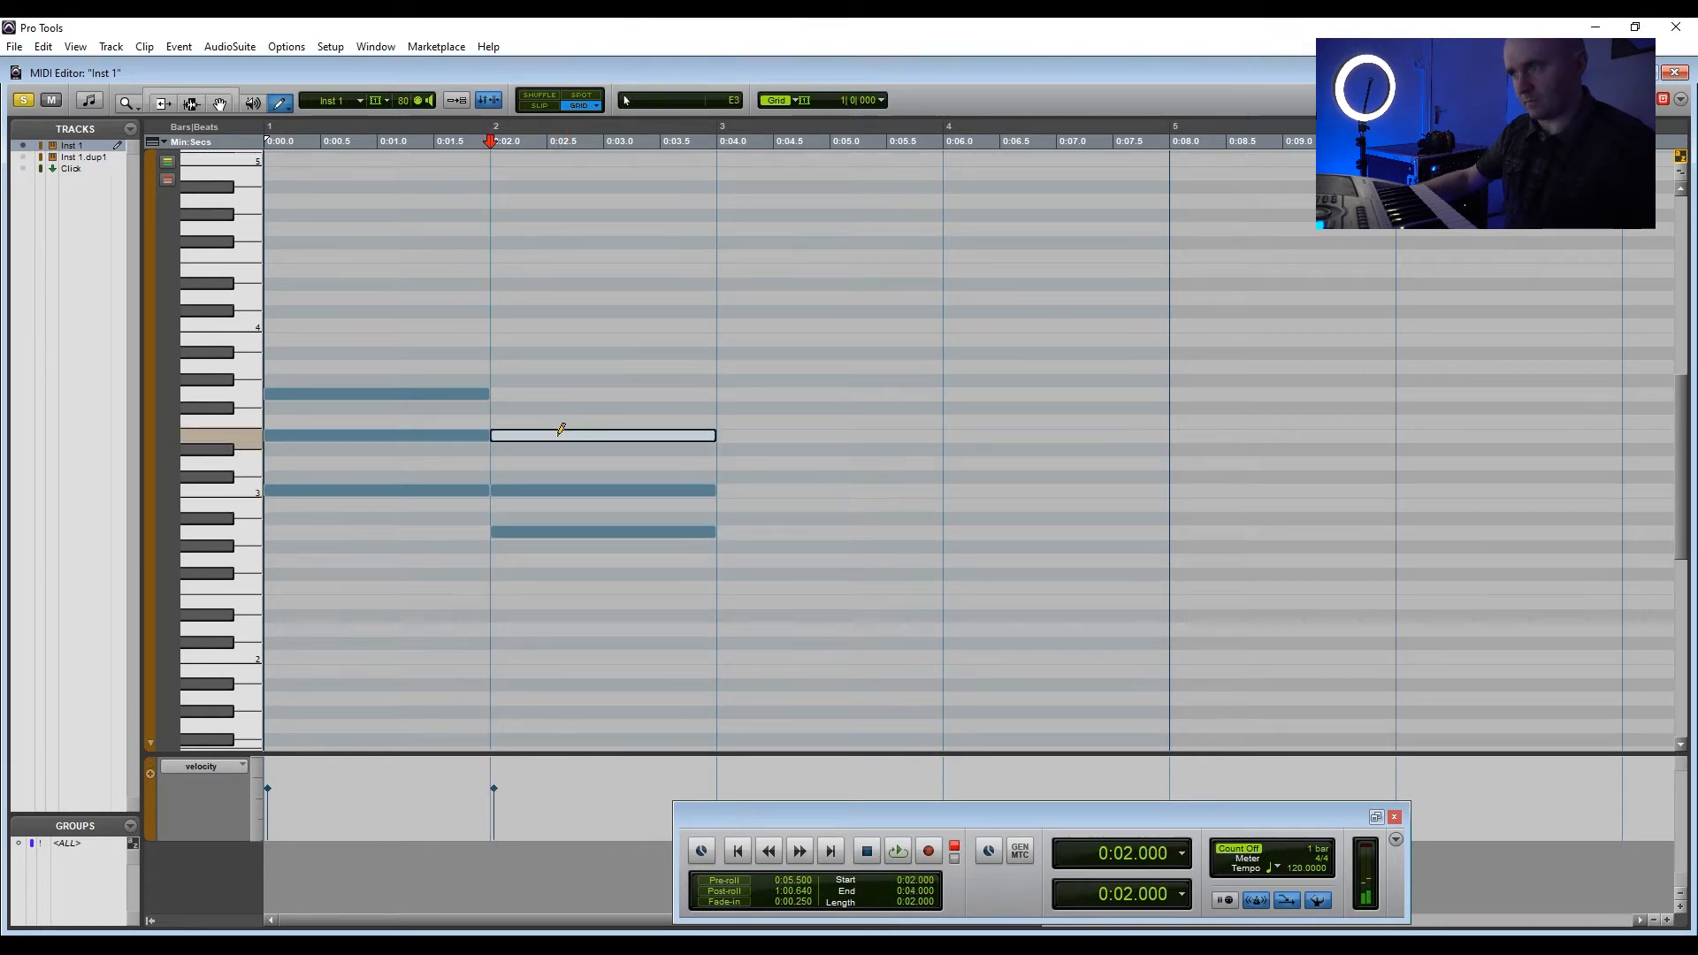
pyautogui.press('Return')
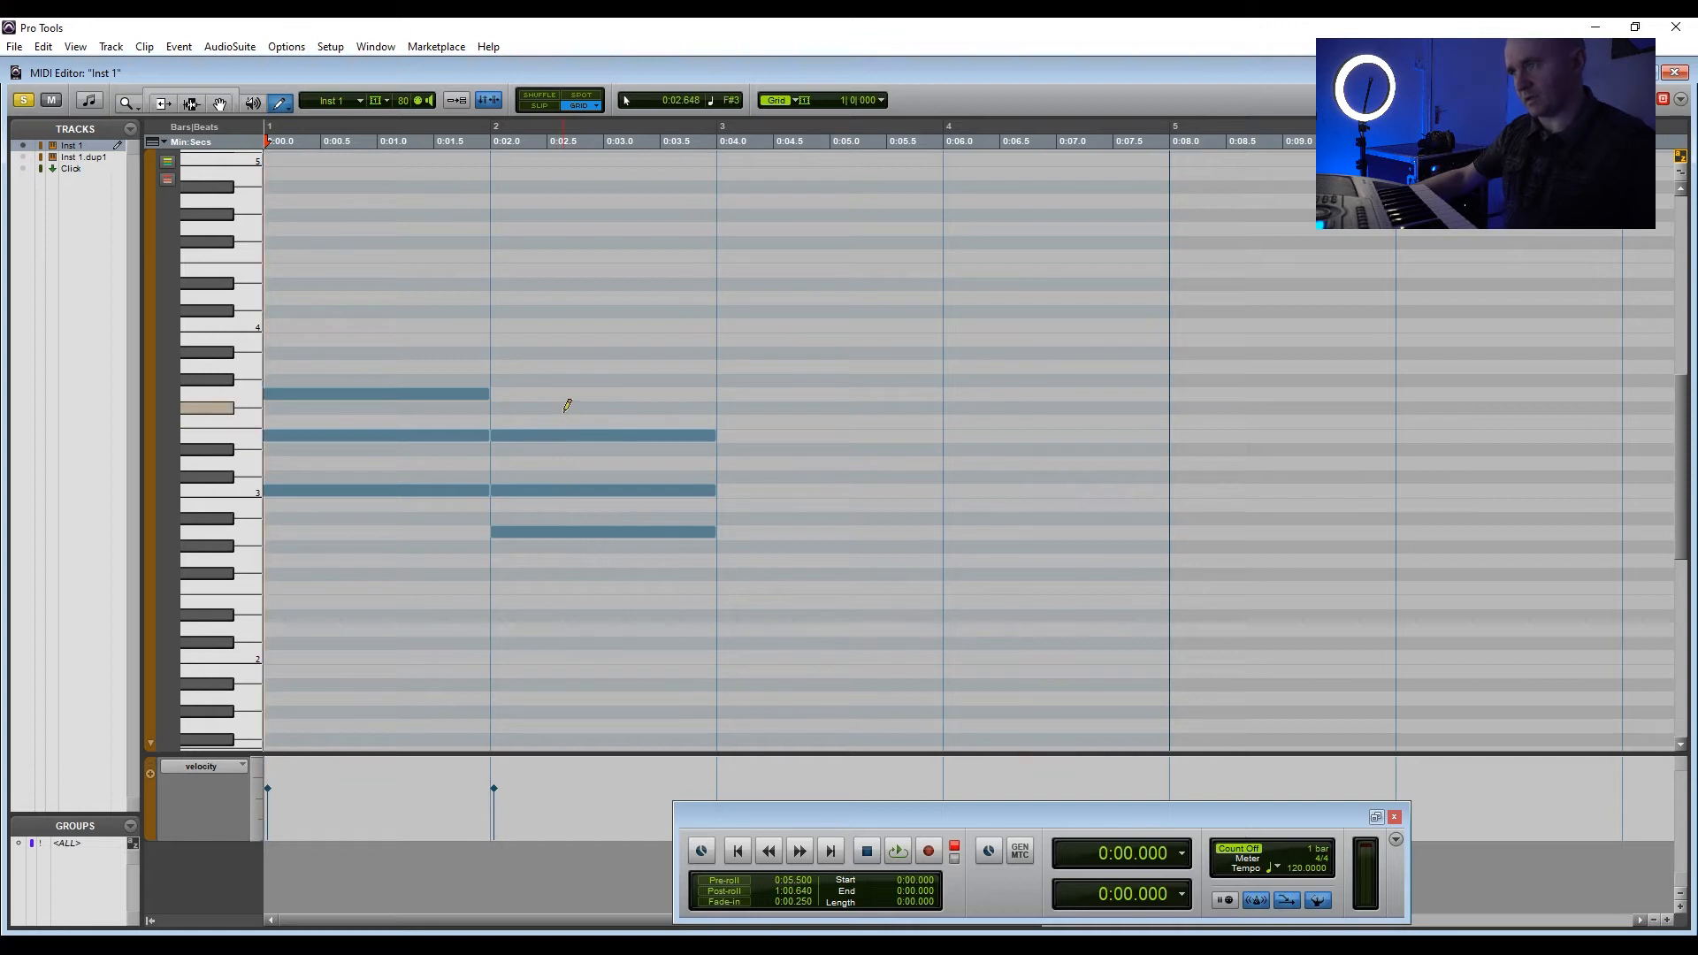
pyautogui.click(549, 361)
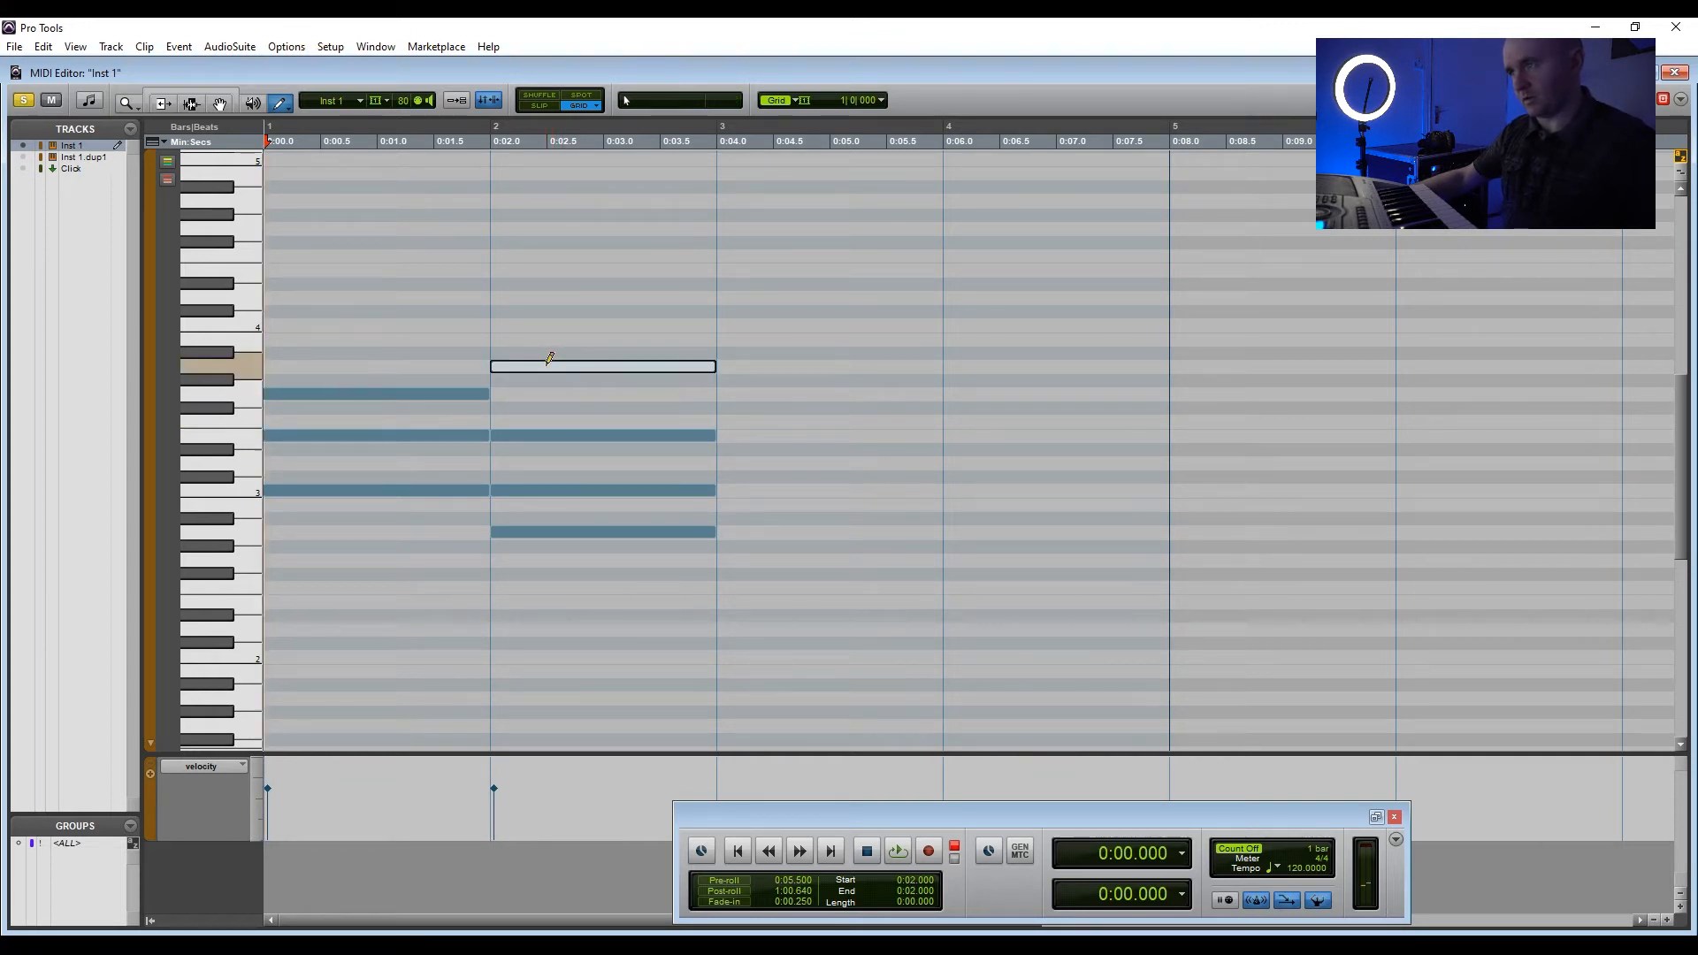
pyautogui.moveTo(550, 358)
pyautogui.mouseDown()
pyautogui.moveTo(542, 285)
pyautogui.moveTo(555, 355)
pyautogui.mouseUp()
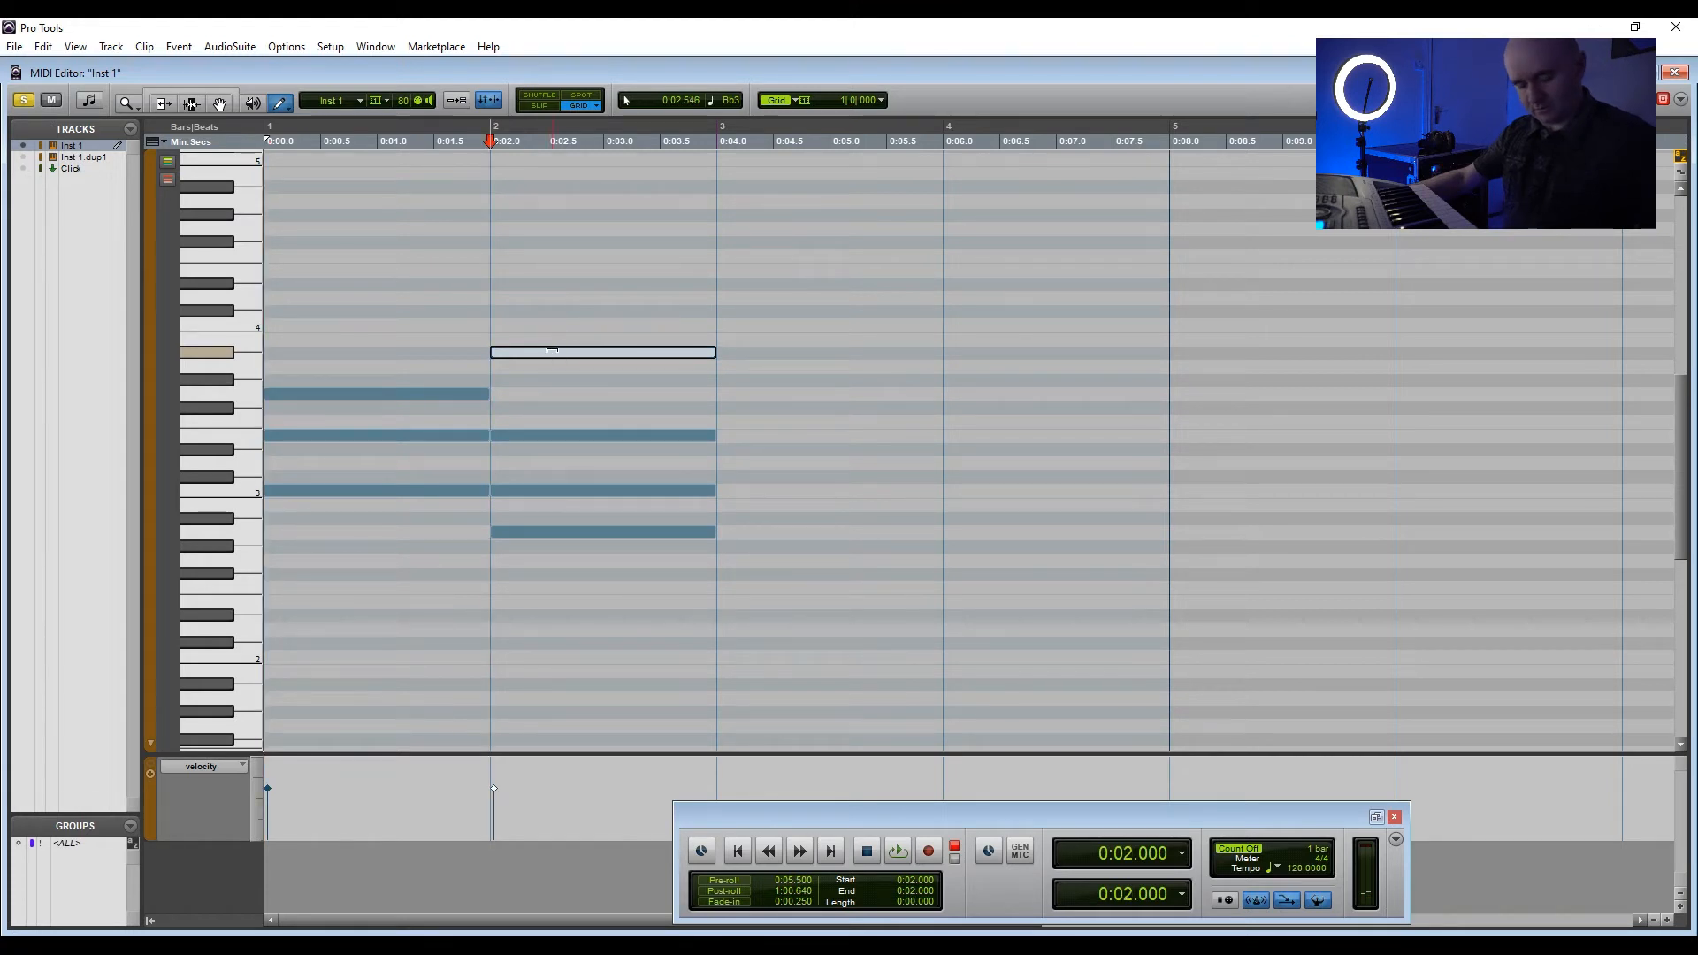
pyautogui.hotkey('ctrl', 'z')
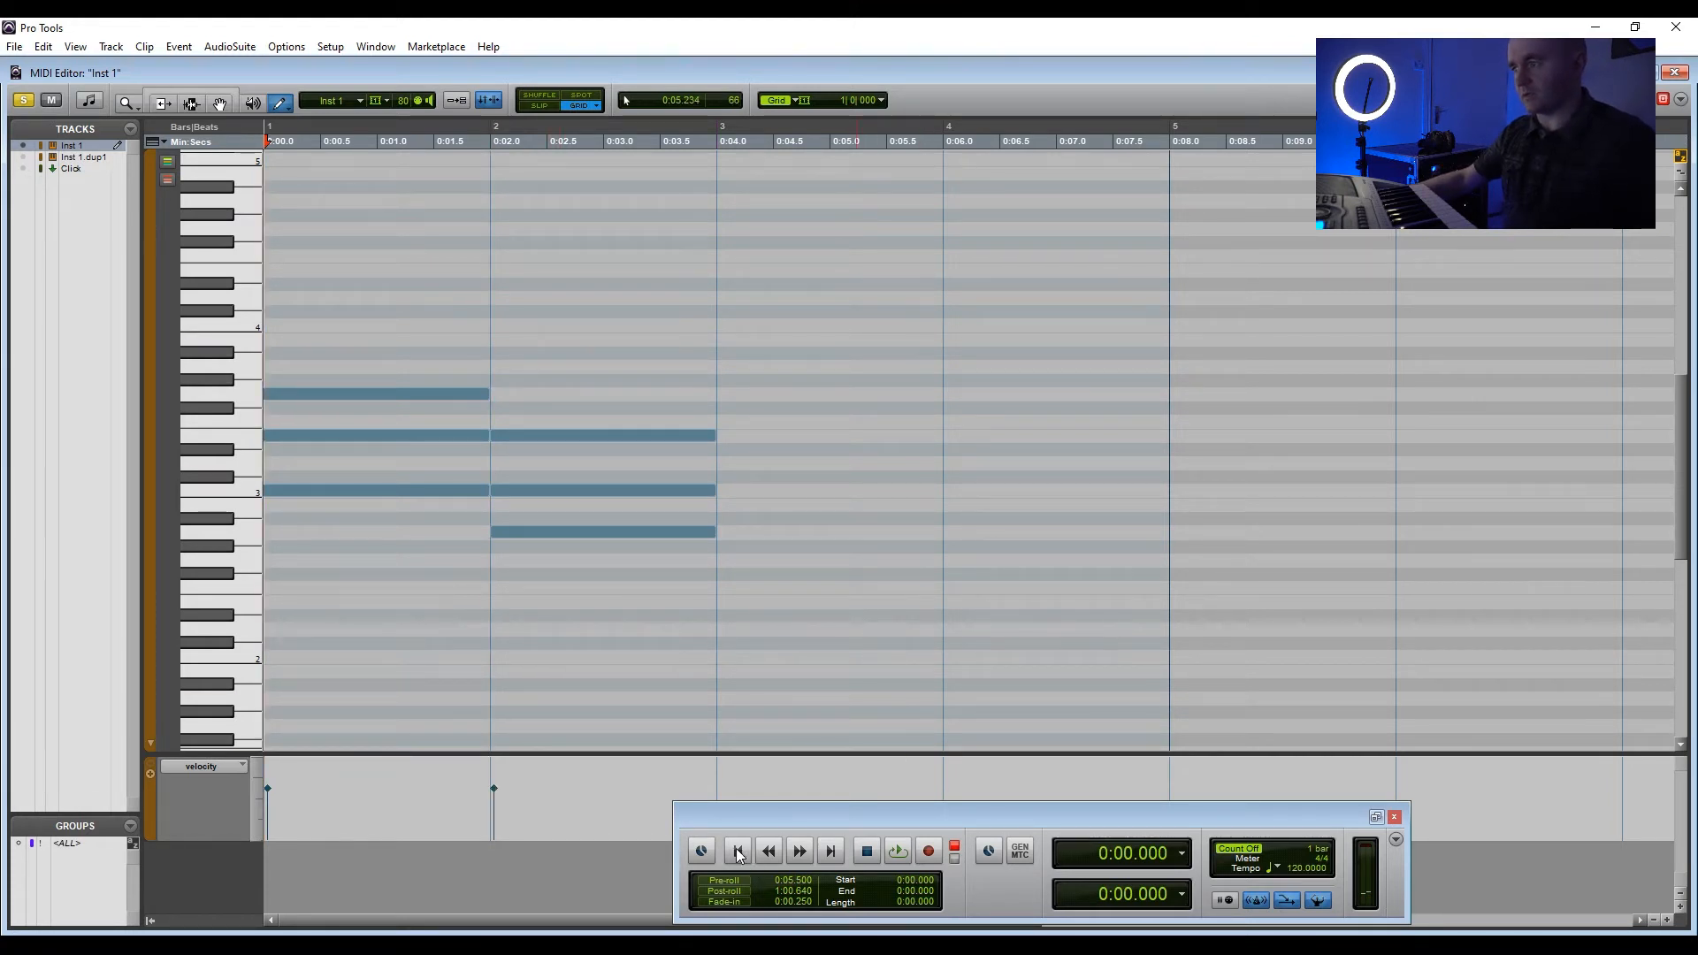
# - Play back the first two chords and draw a D minor chord in bar 3 with one-bar notes on D3, F3 and A3
pyautogui.press('space')
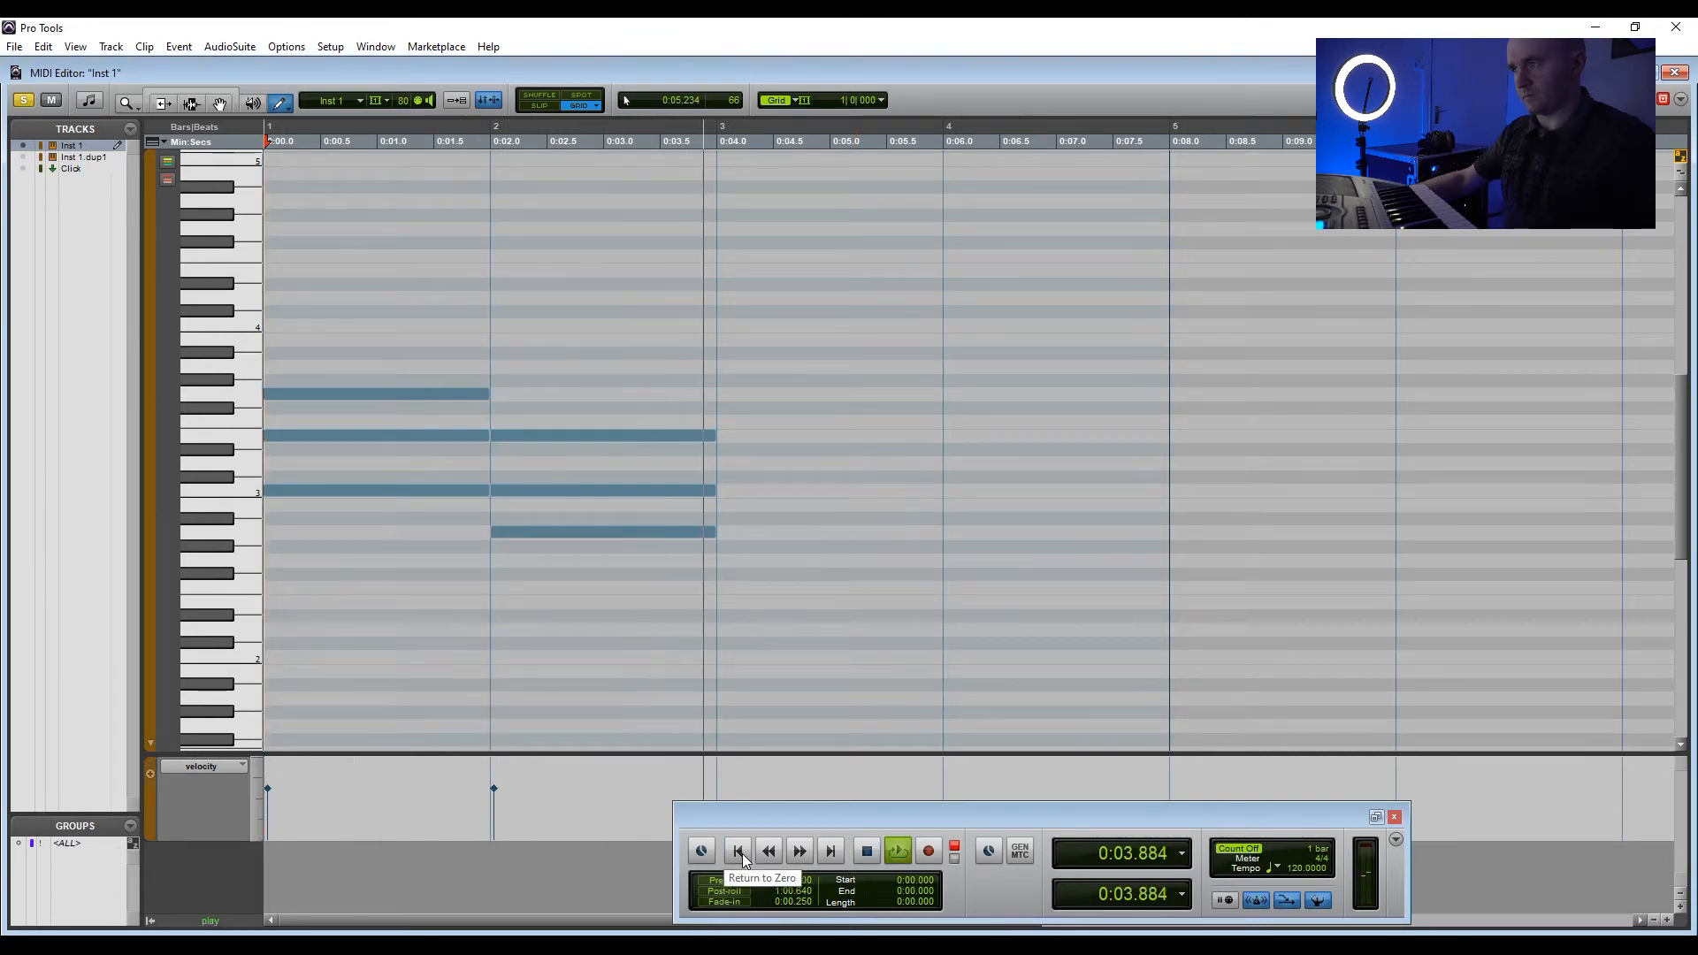
pyautogui.press('space')
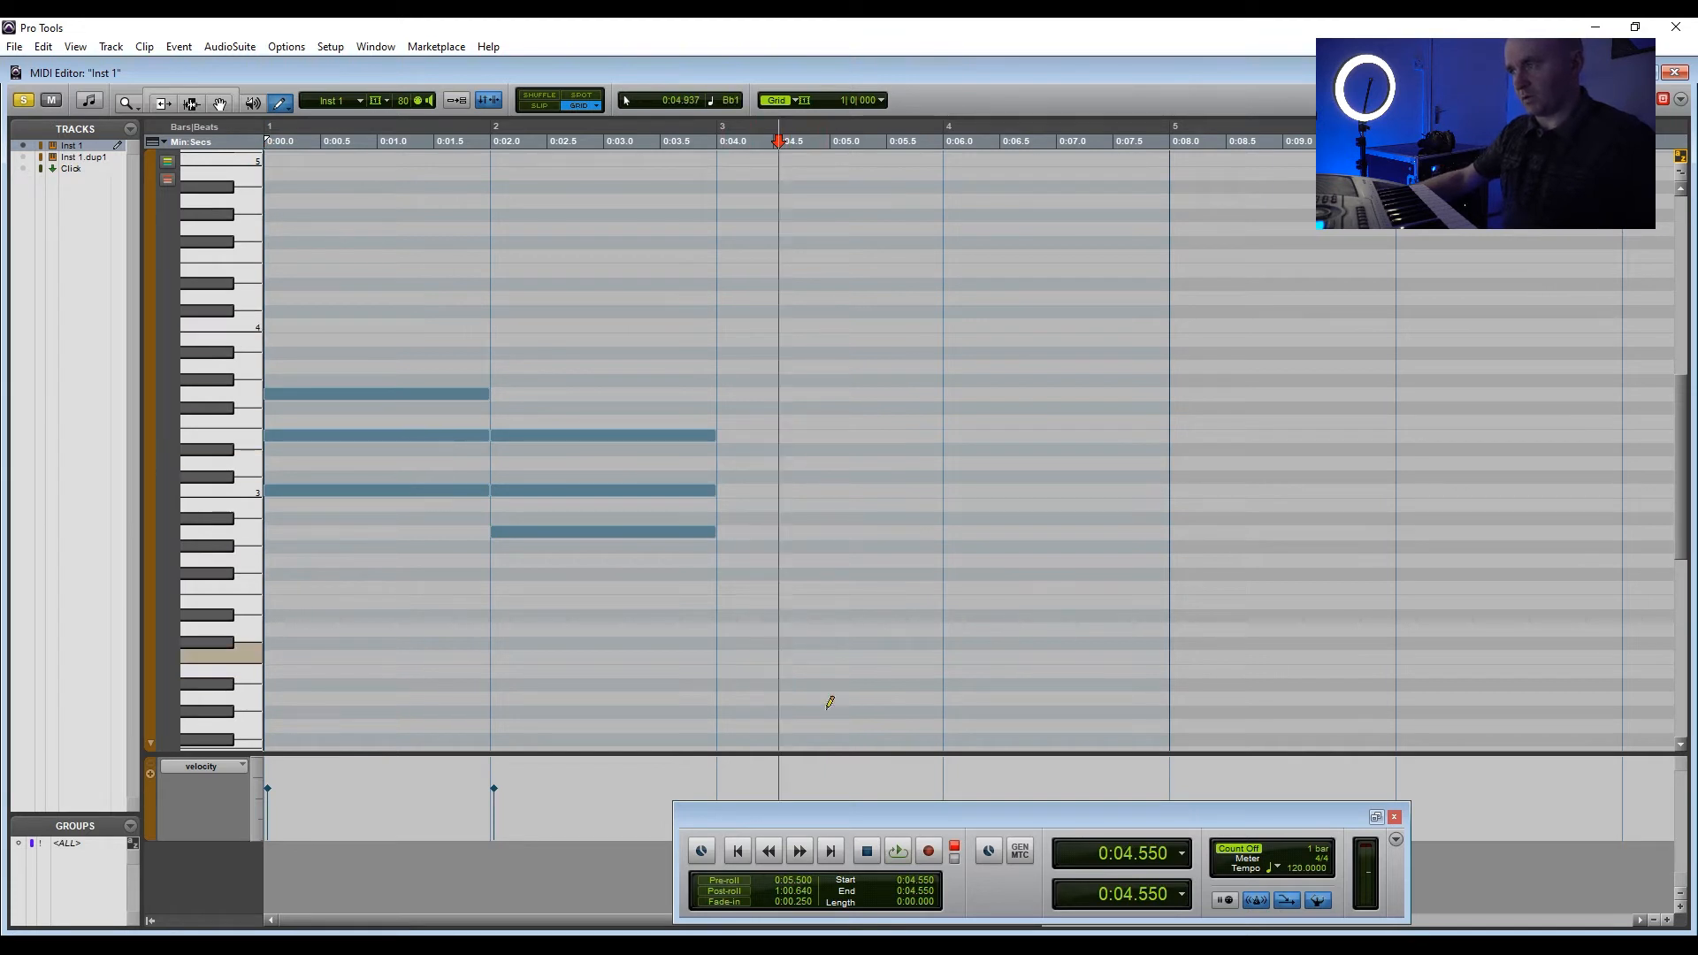
pyautogui.click(815, 462)
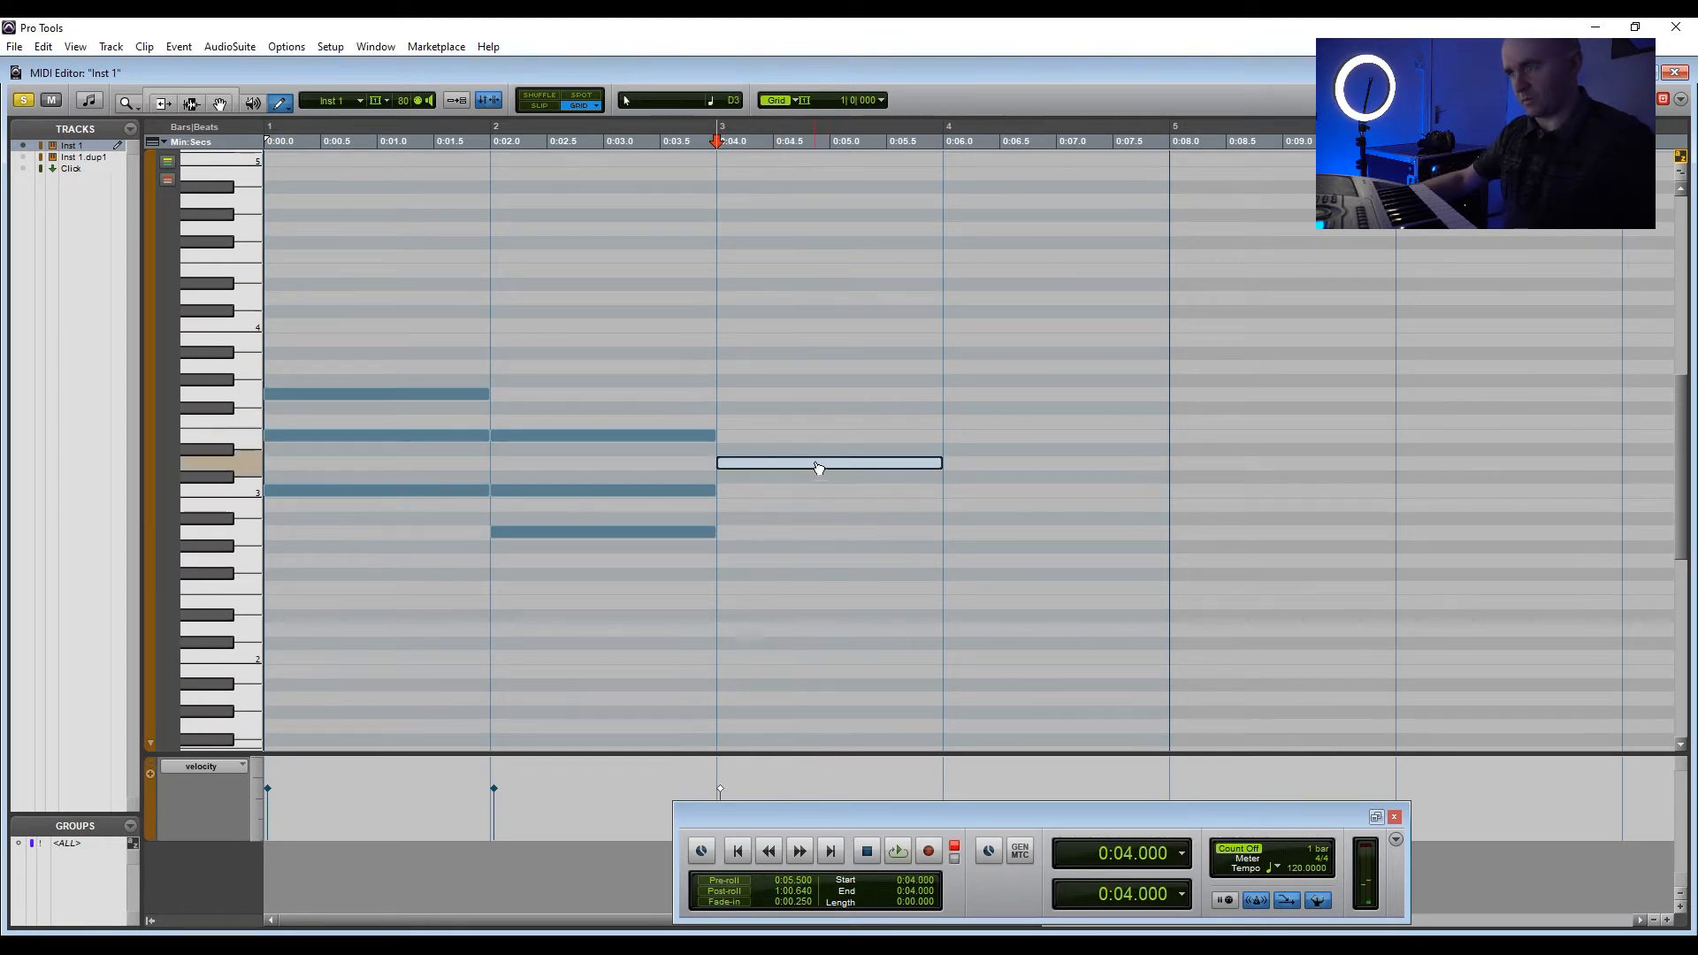
pyautogui.click(812, 421)
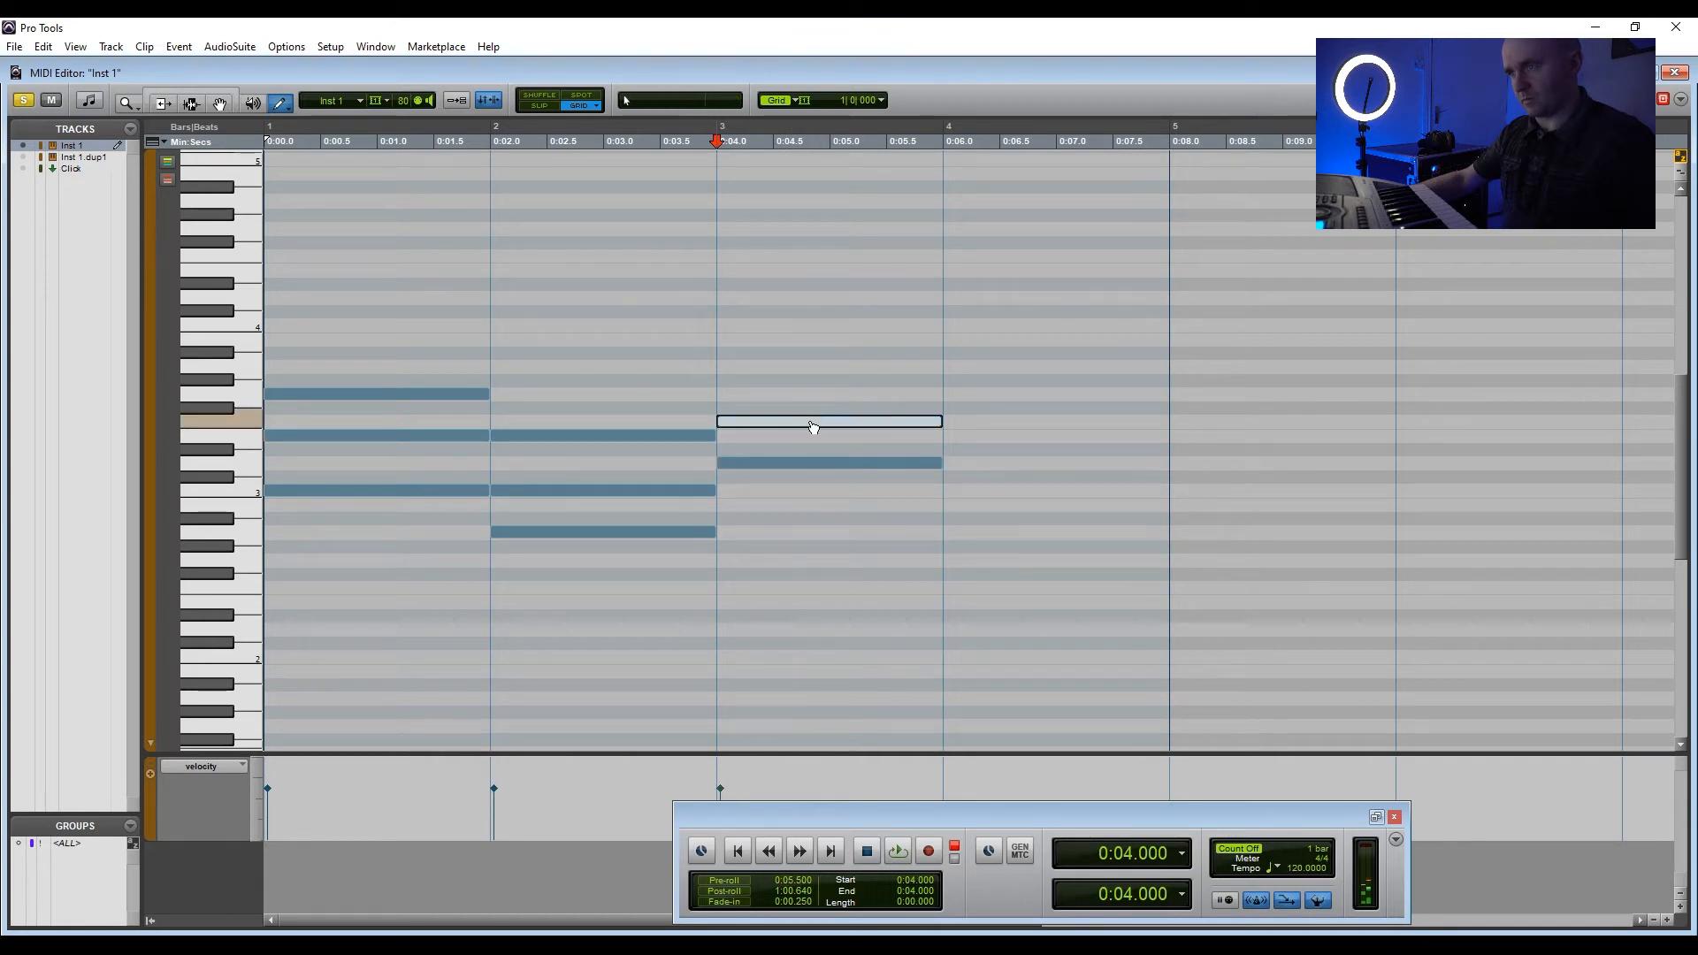
pyautogui.click(805, 365)
# - Play back the three-chord progression from the beginning
pyautogui.press('Return')
pyautogui.press('space')
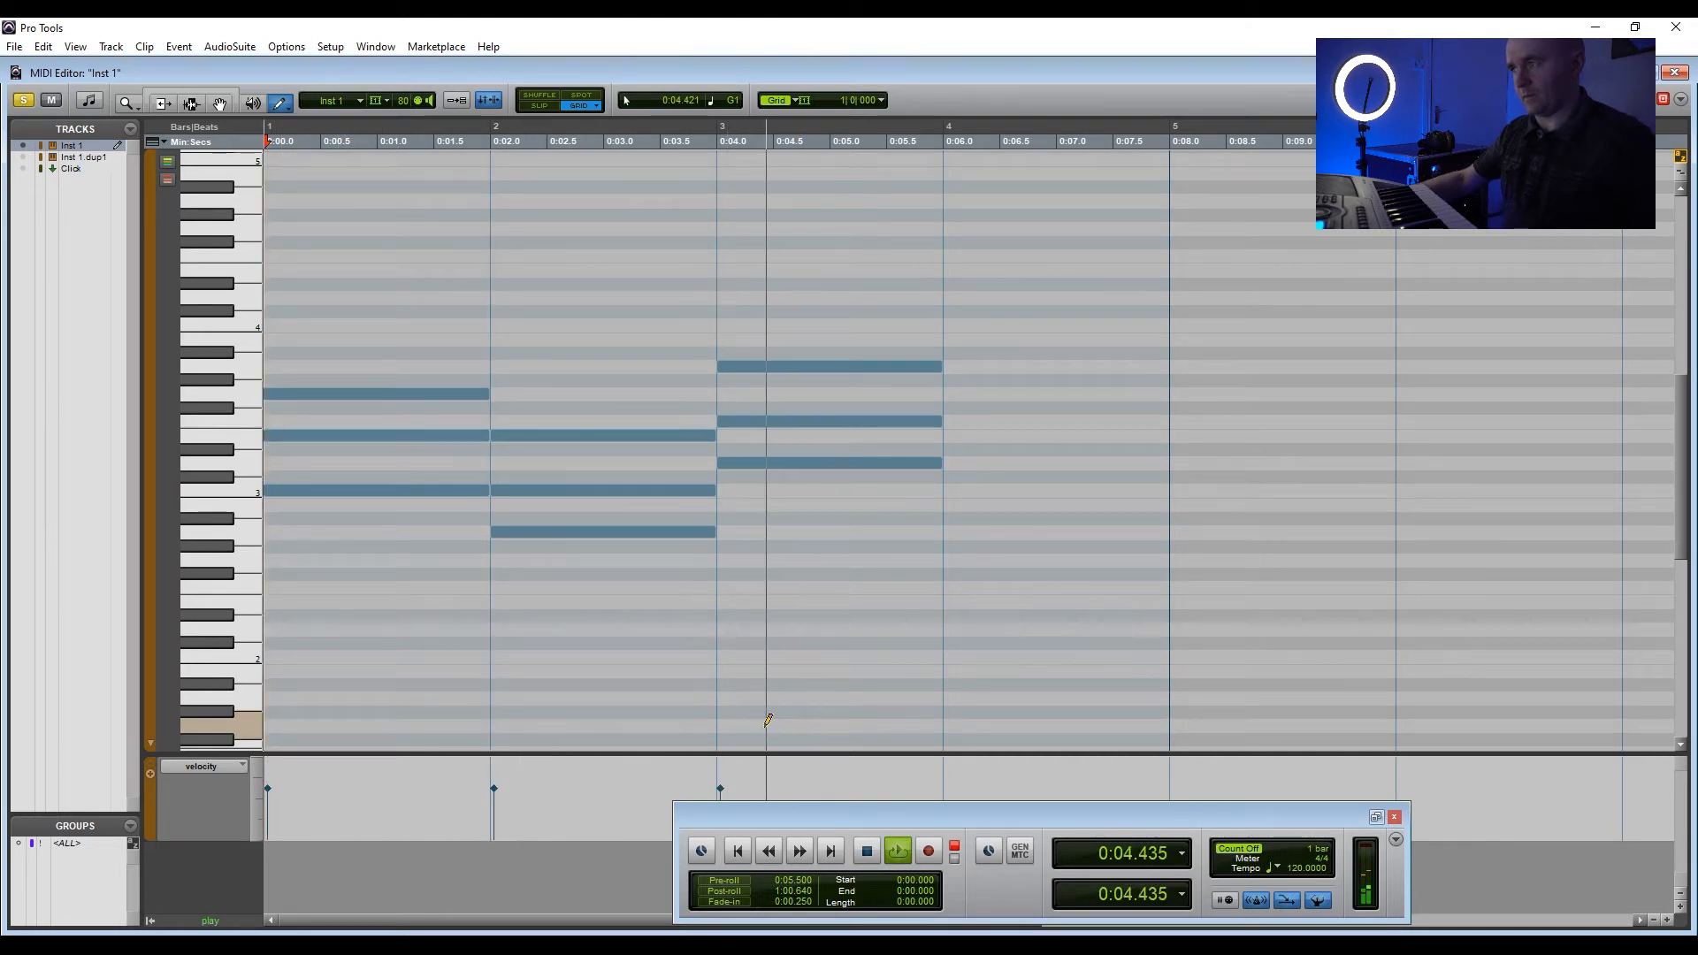
pyautogui.press('space')
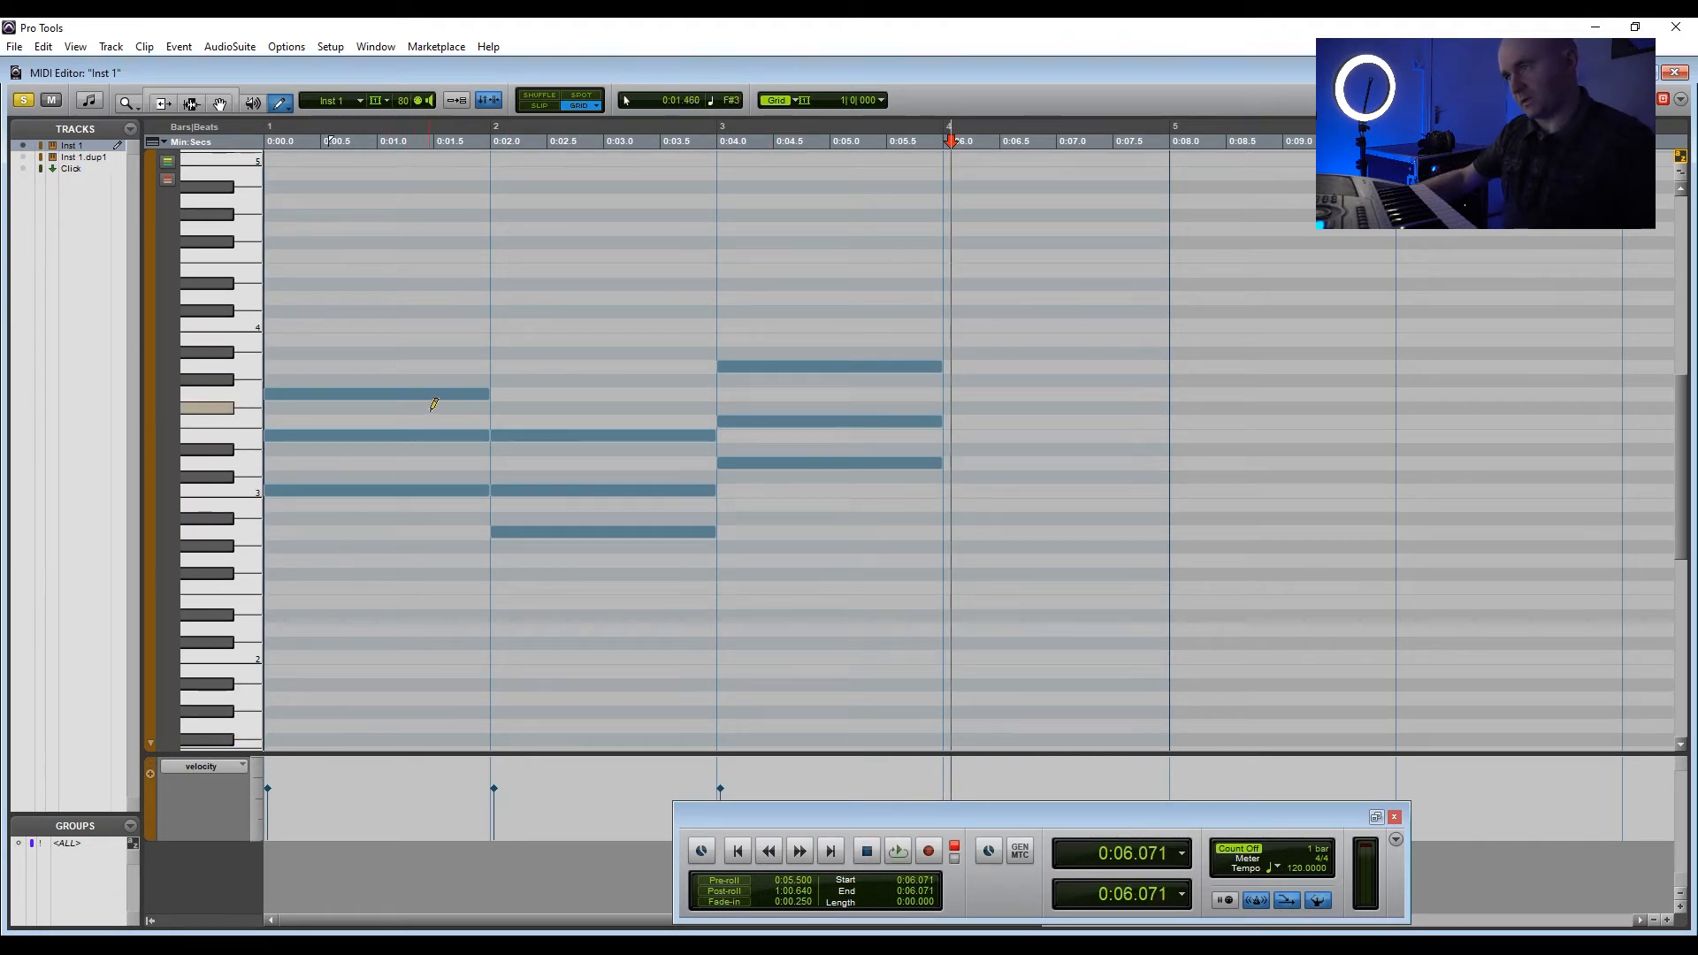
# - Lower the velocities of the G3 and C3 notes in bar 1, bringing C3 to about 65
pyautogui.click(385, 403)
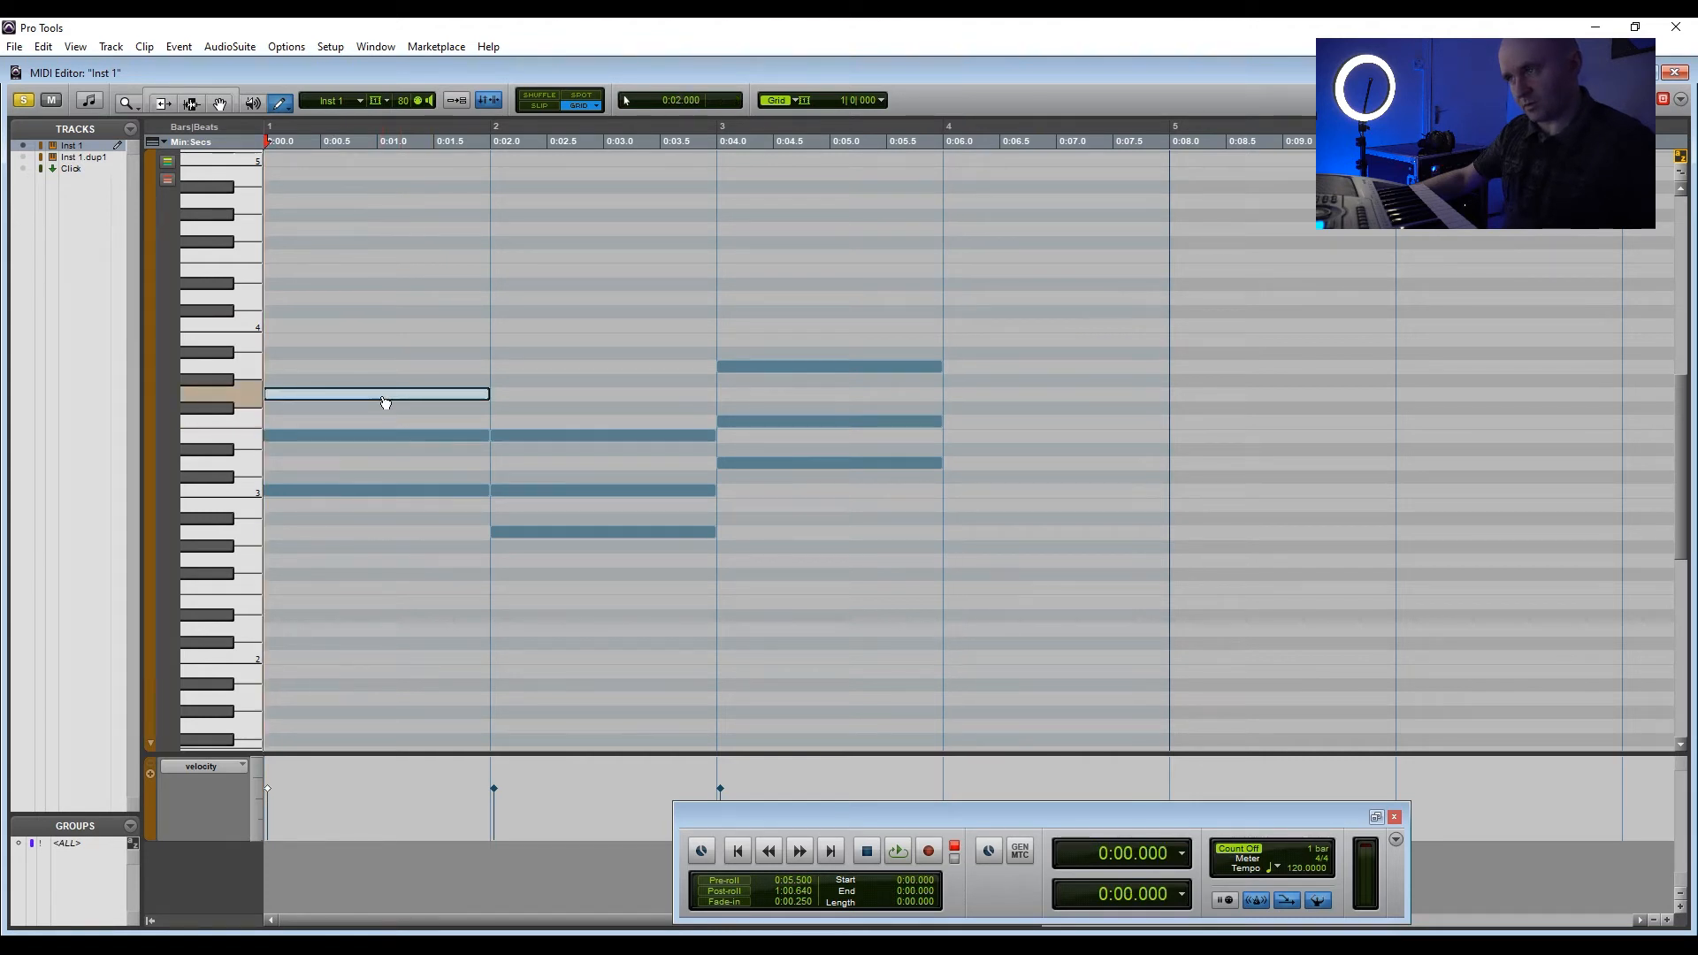
pyautogui.click(271, 790)
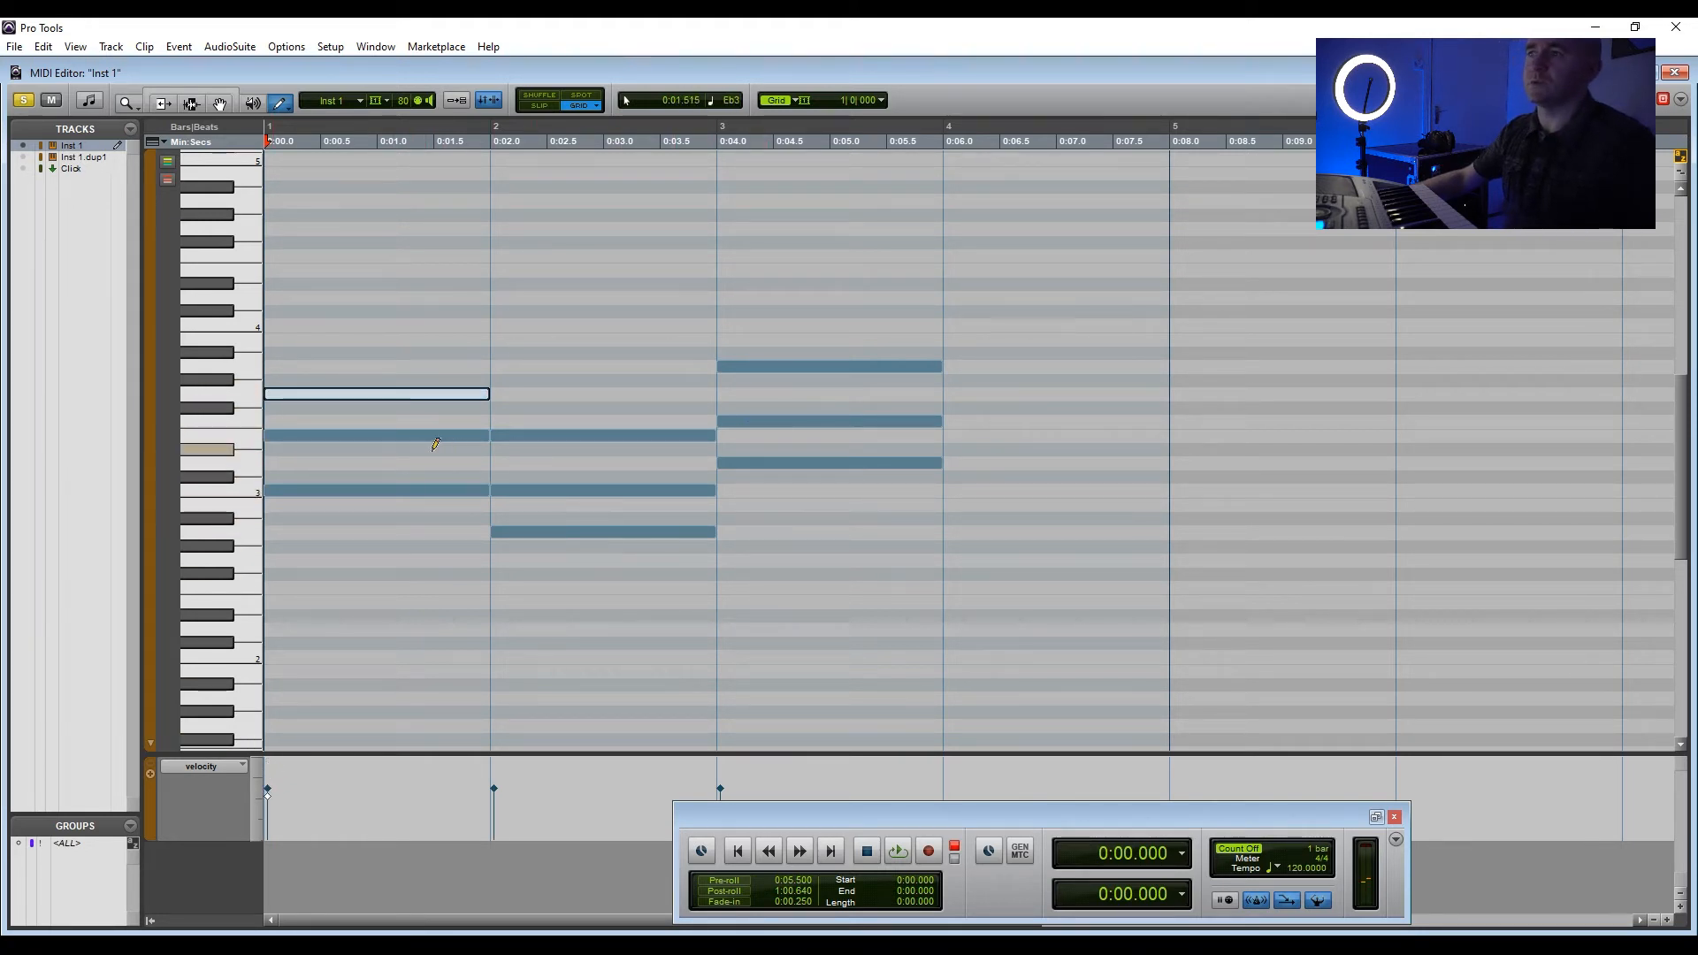
pyautogui.click(420, 496)
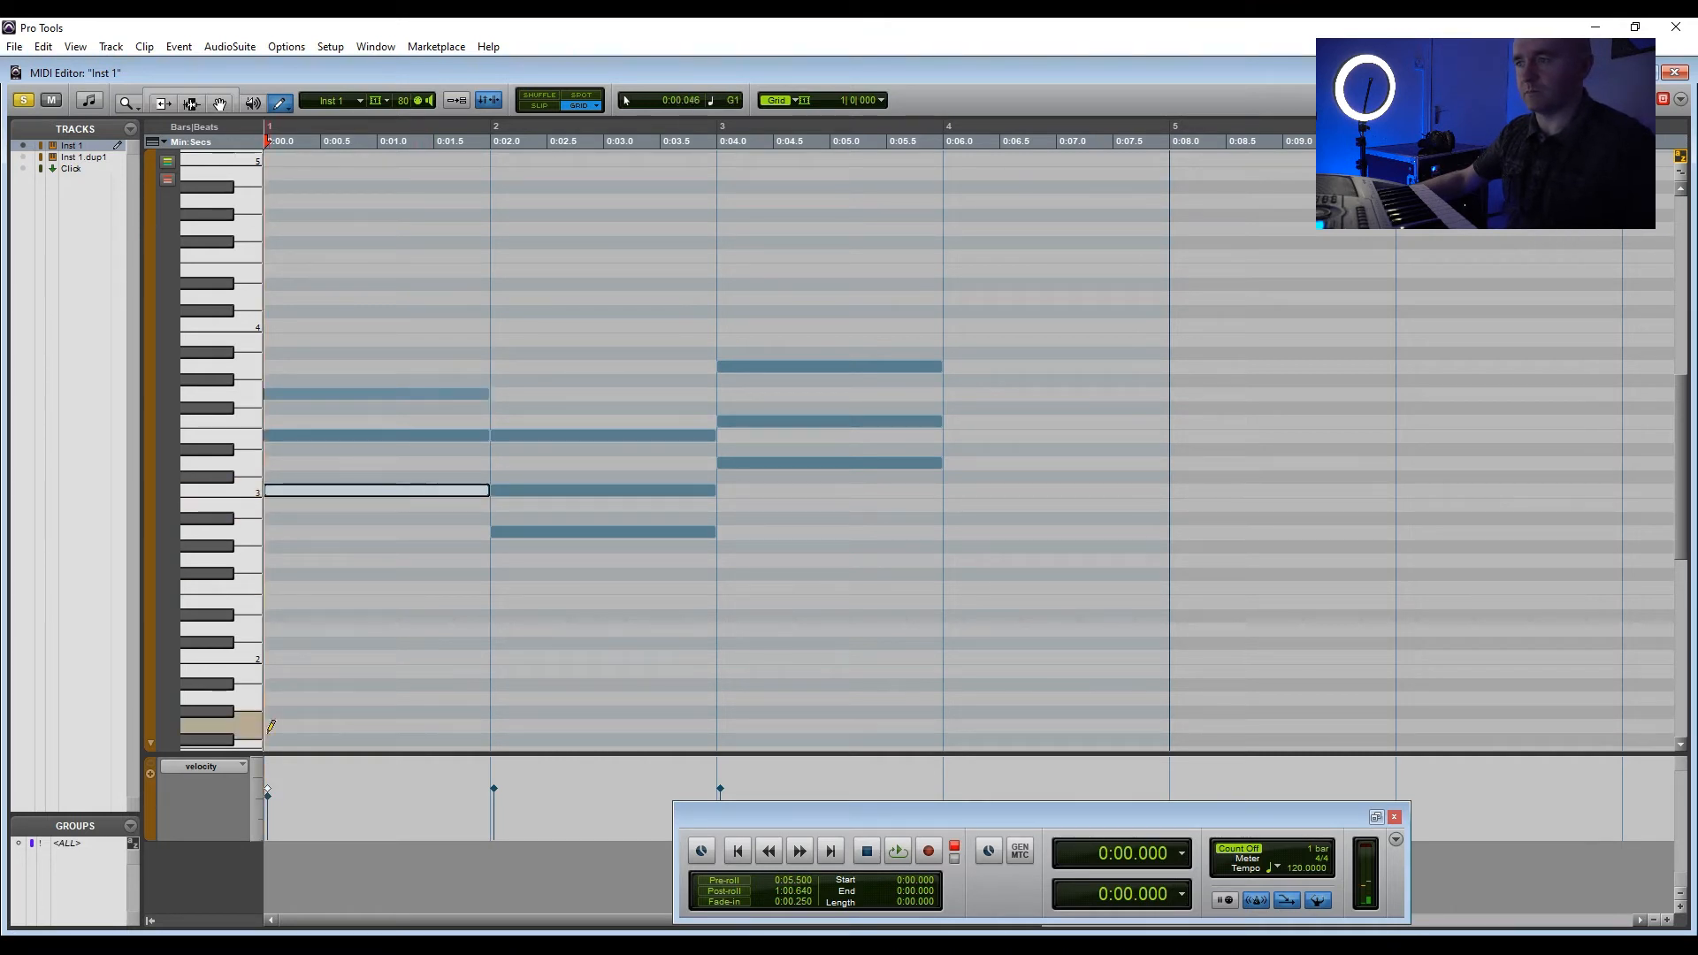
pyautogui.moveTo(271, 789); pyautogui.dragTo(273, 799)
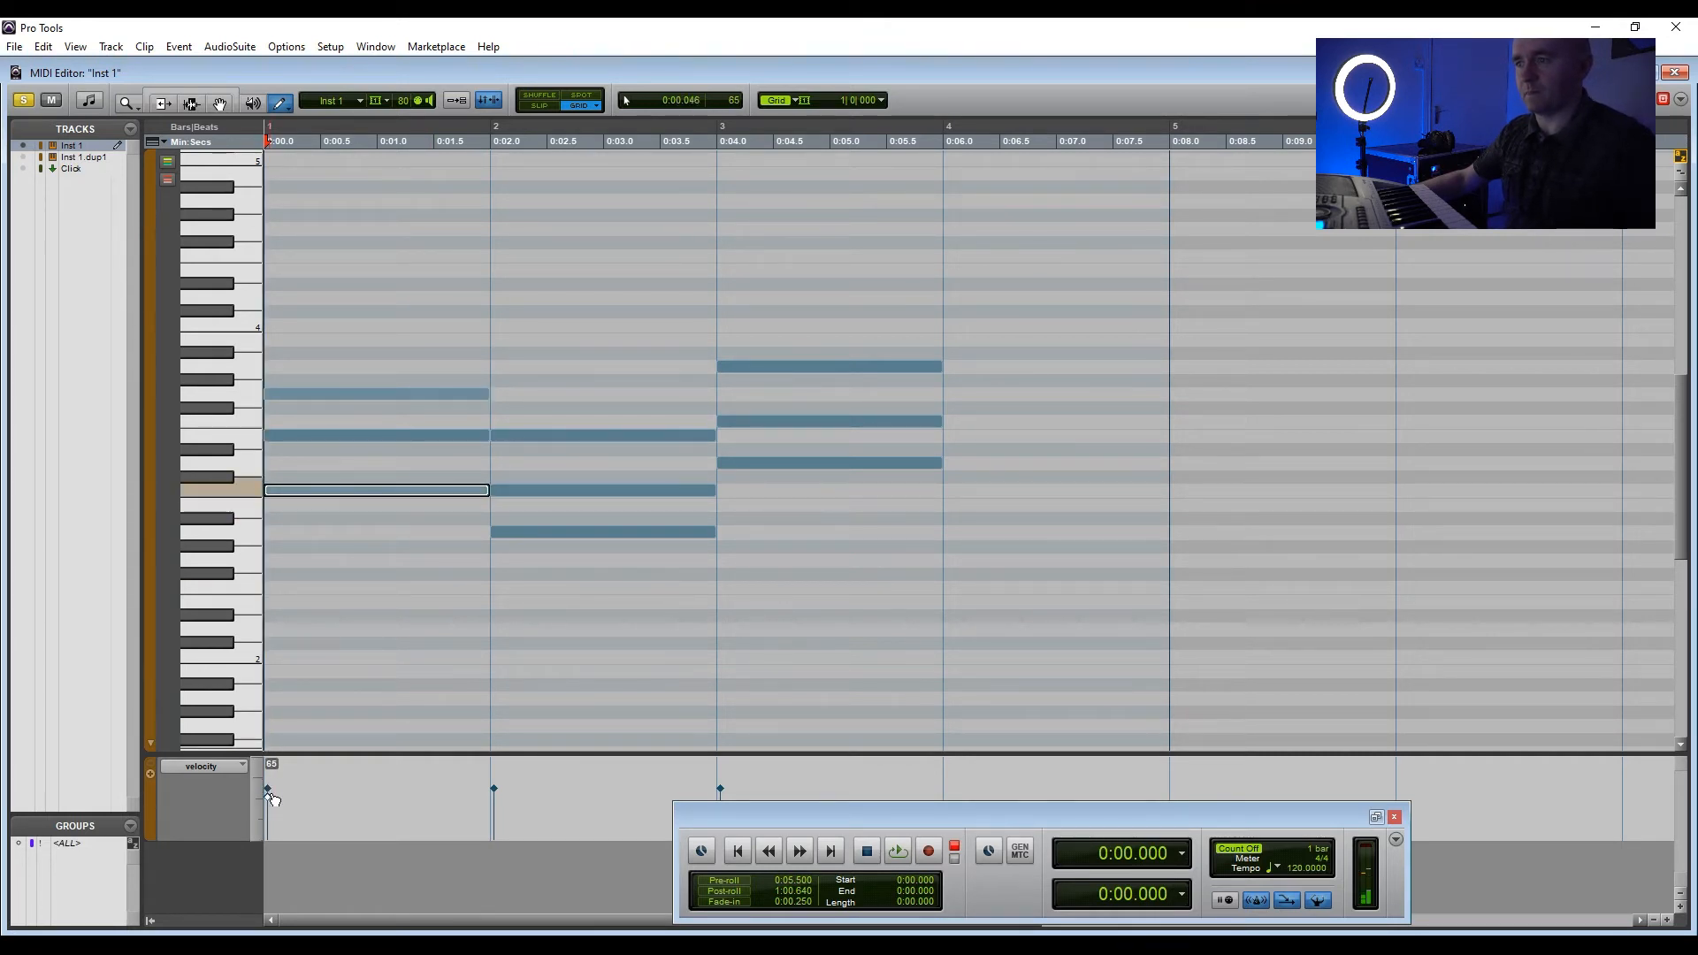
# - Lower the velocities of the E3 and A2 notes in bar 2, bringing A2 to about 56
pyautogui.click(587, 438)
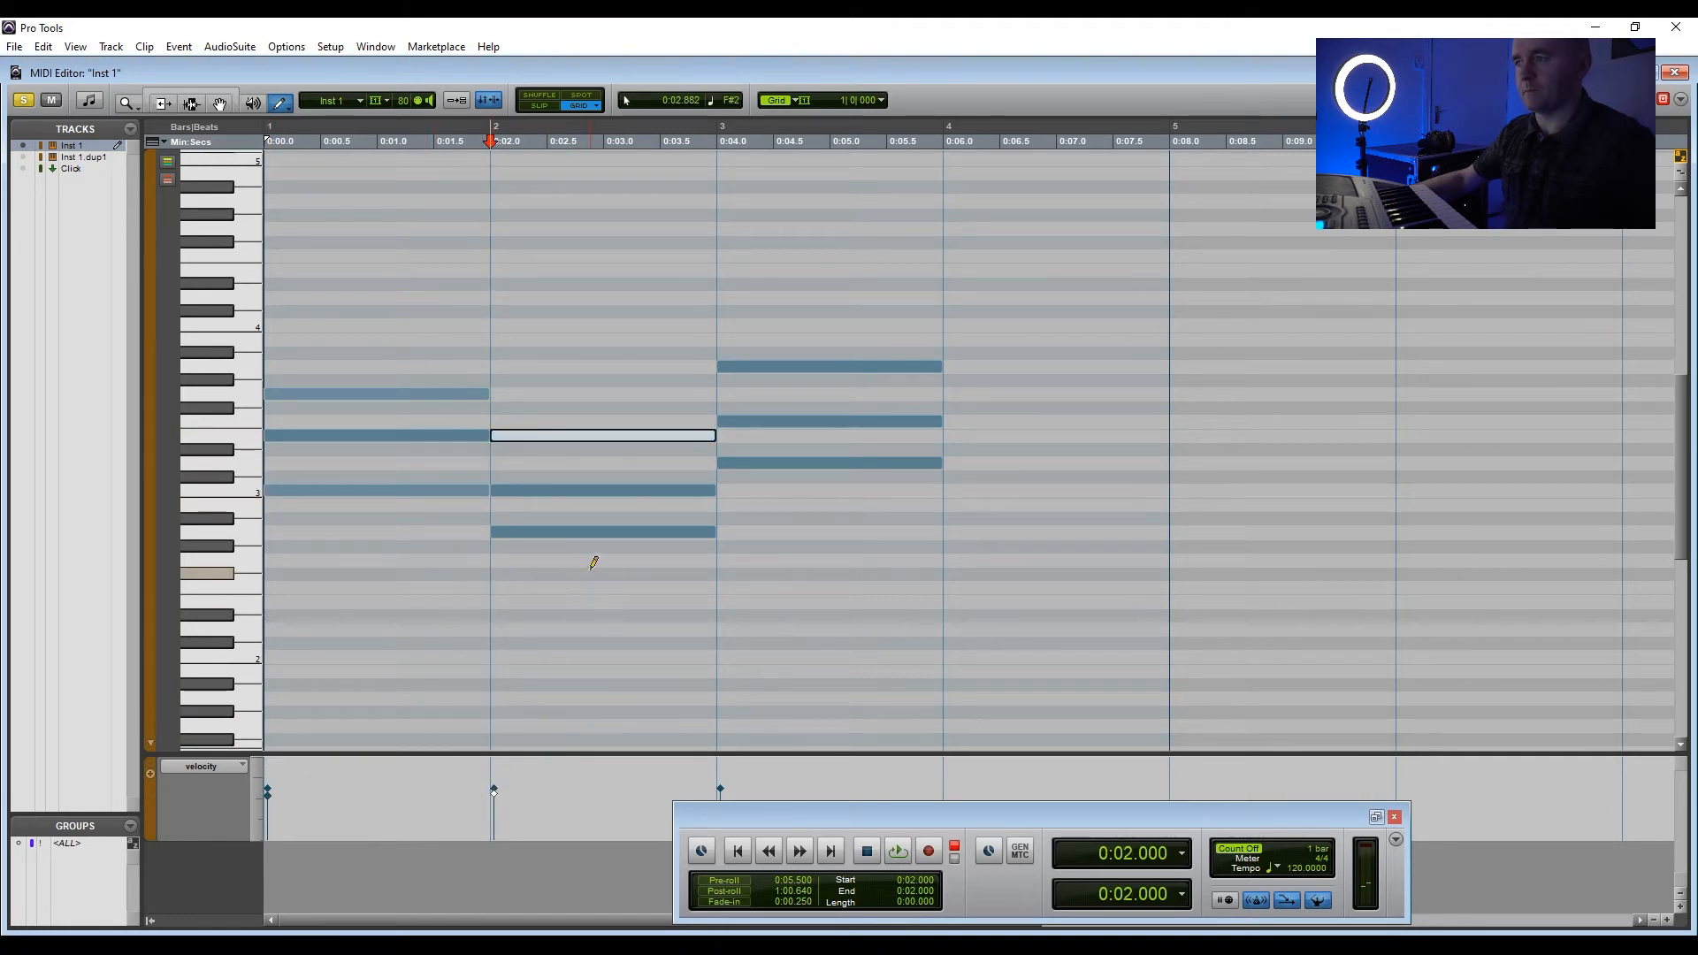
pyautogui.click(592, 532)
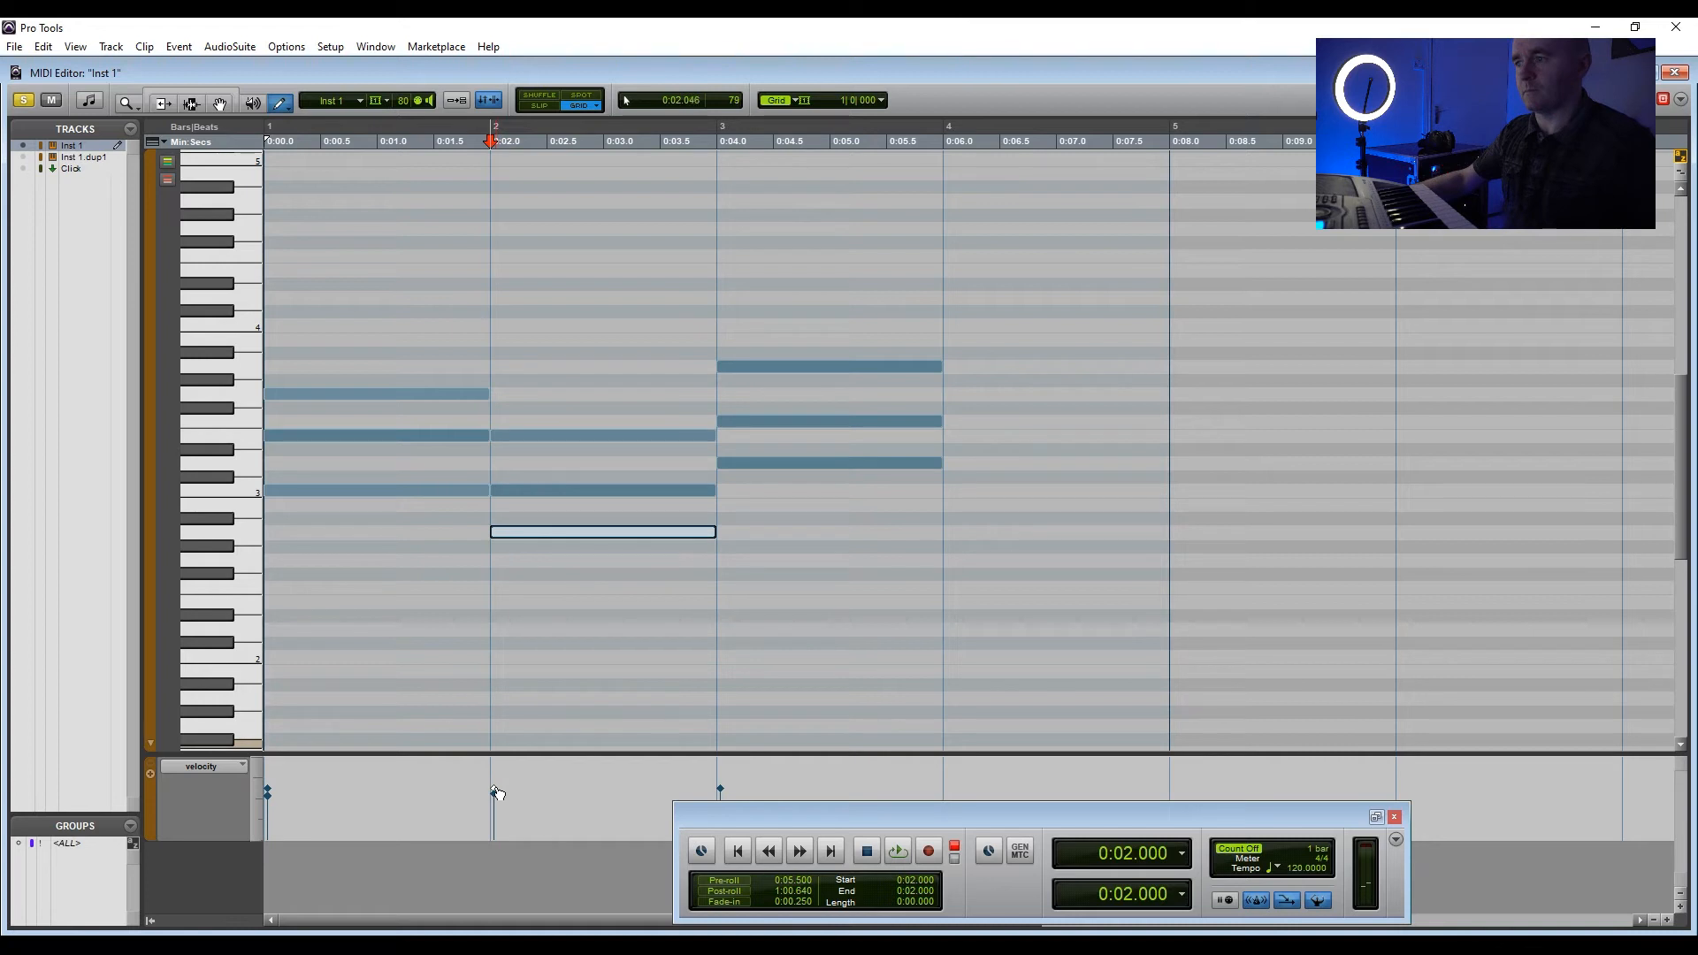
pyautogui.moveTo(497, 794); pyautogui.dragTo(498, 799)
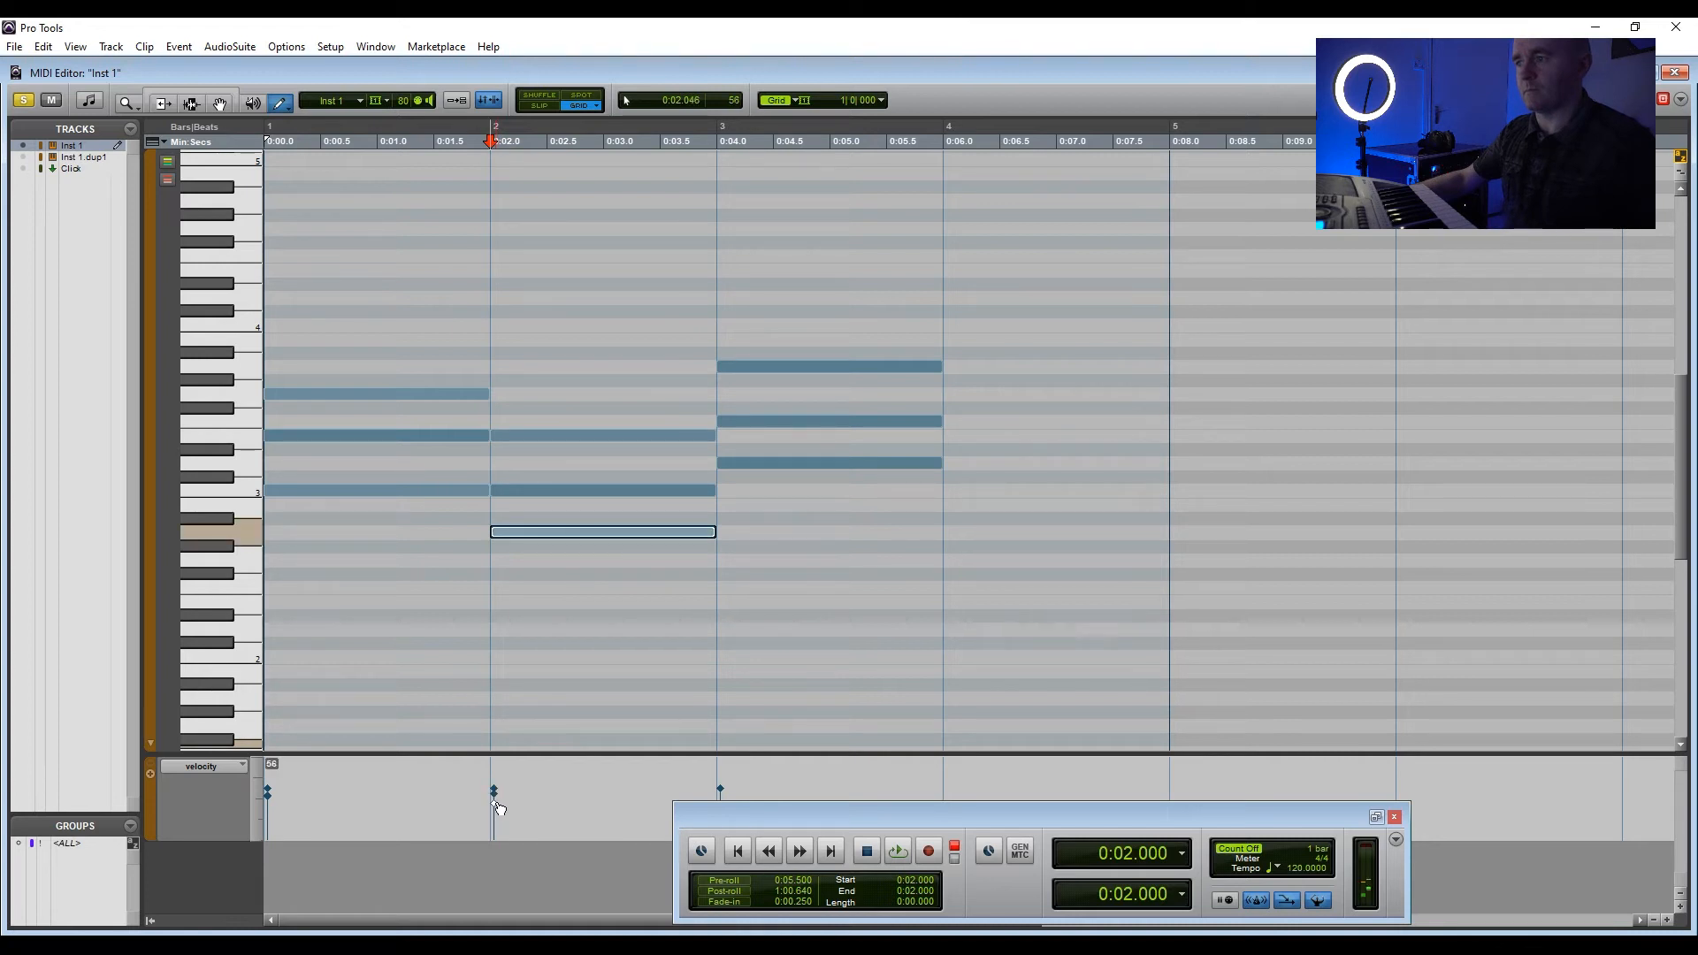
# - In bar 3, raise the velocity of the A3 note and lower those of F3 and D3, with D3 at about 65
pyautogui.click(823, 368)
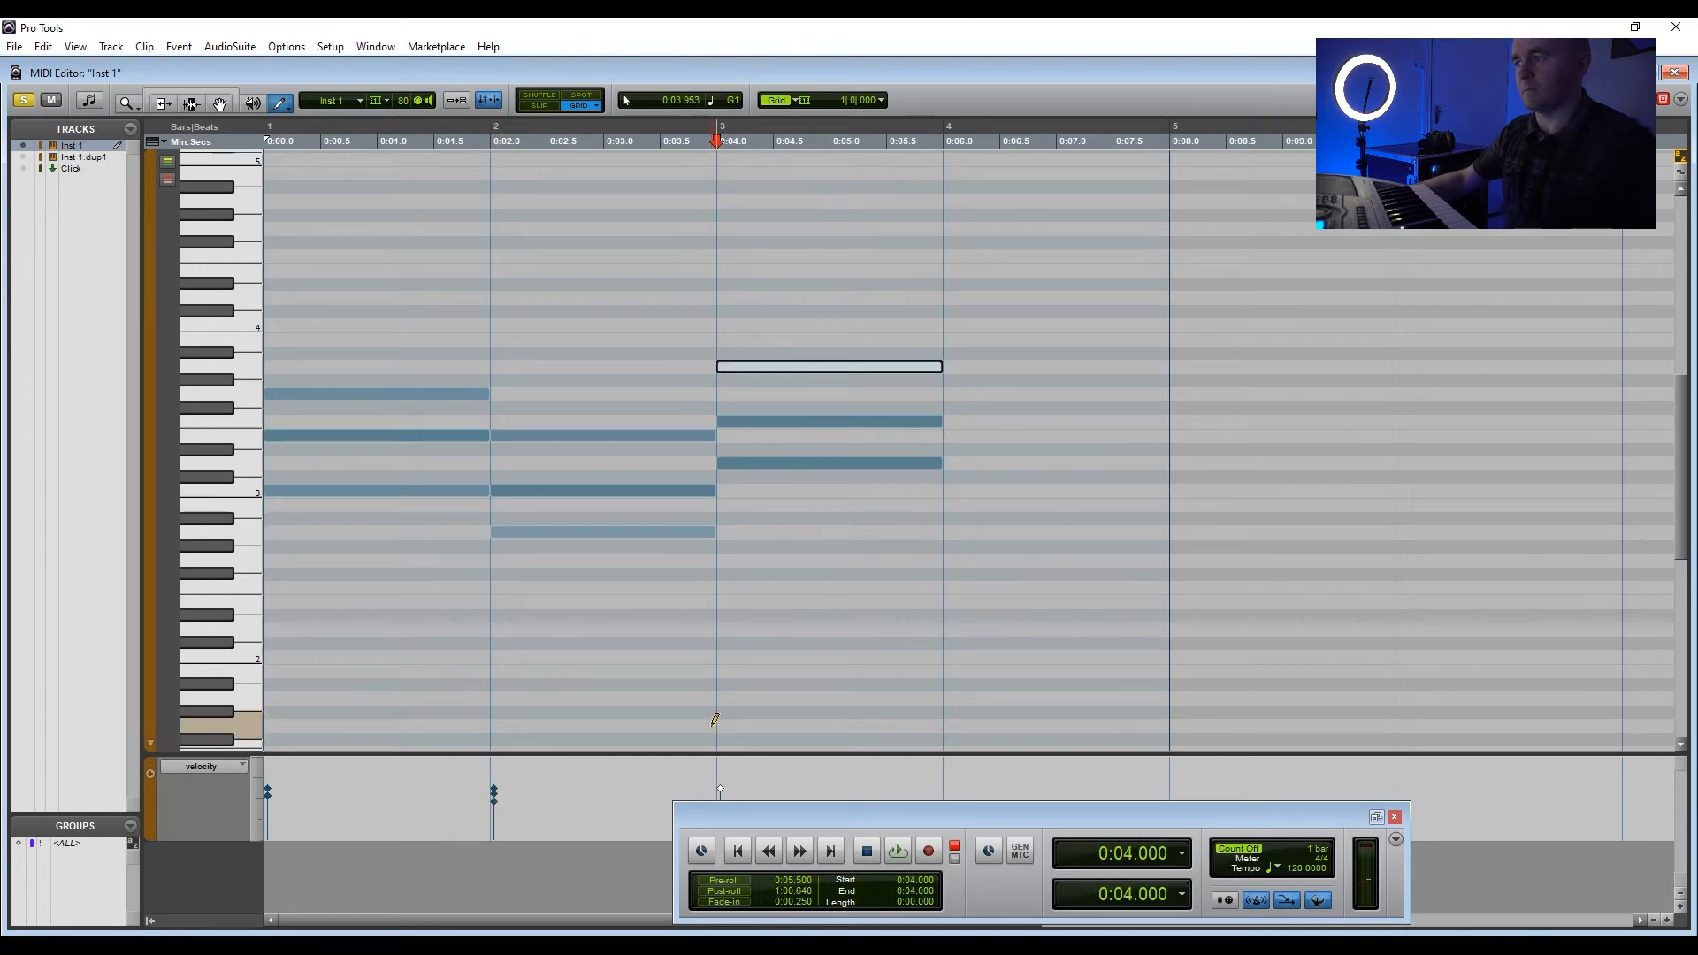
pyautogui.moveTo(721, 788); pyautogui.dragTo(724, 792)
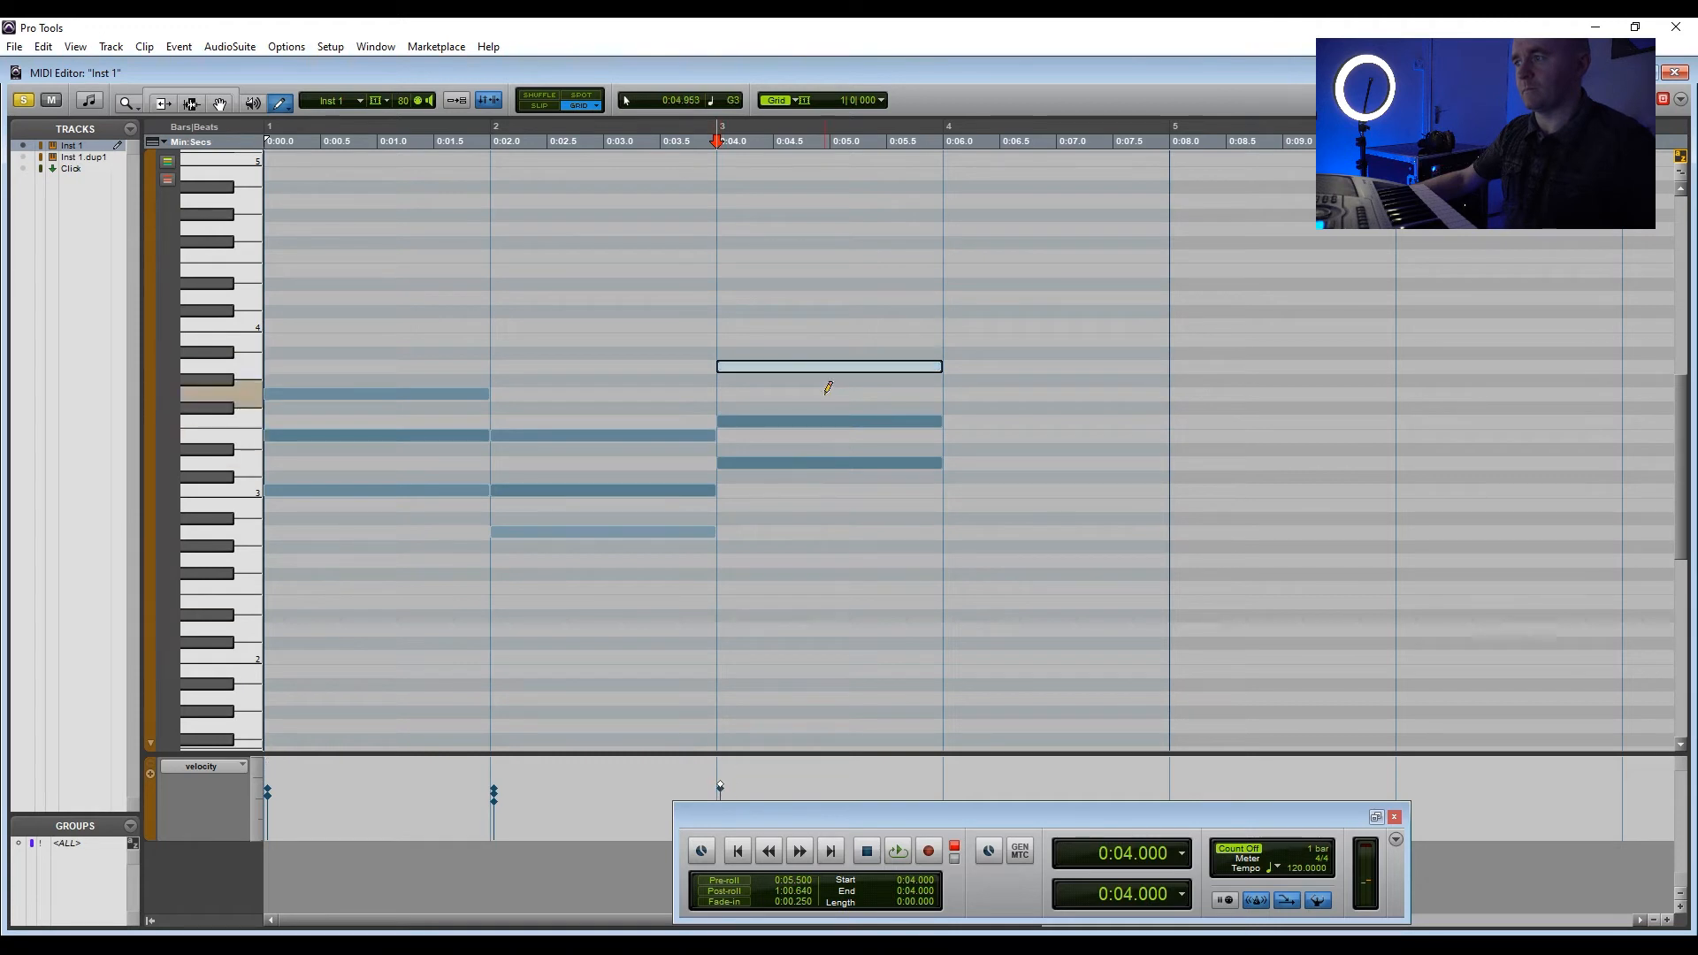
pyautogui.click(819, 422)
pyautogui.moveTo(722, 818)
pyautogui.mouseDown()
pyautogui.moveTo(722, 834)
pyautogui.moveTo(724, 801)
pyautogui.mouseUp()
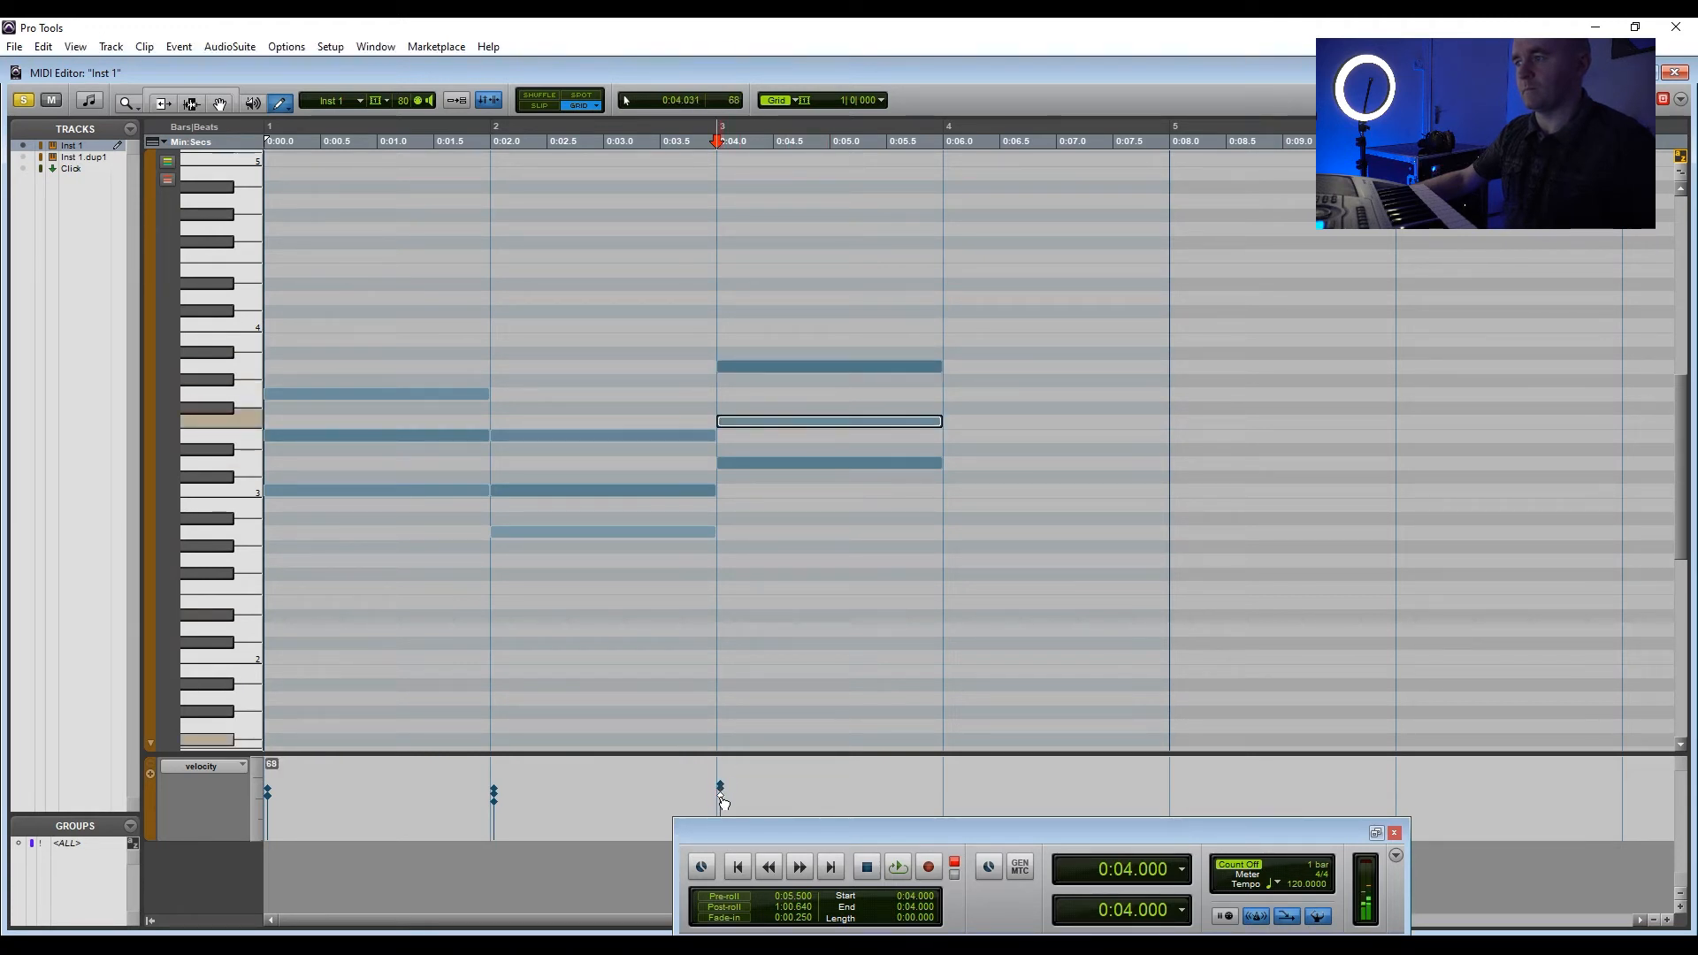
pyautogui.click(807, 463)
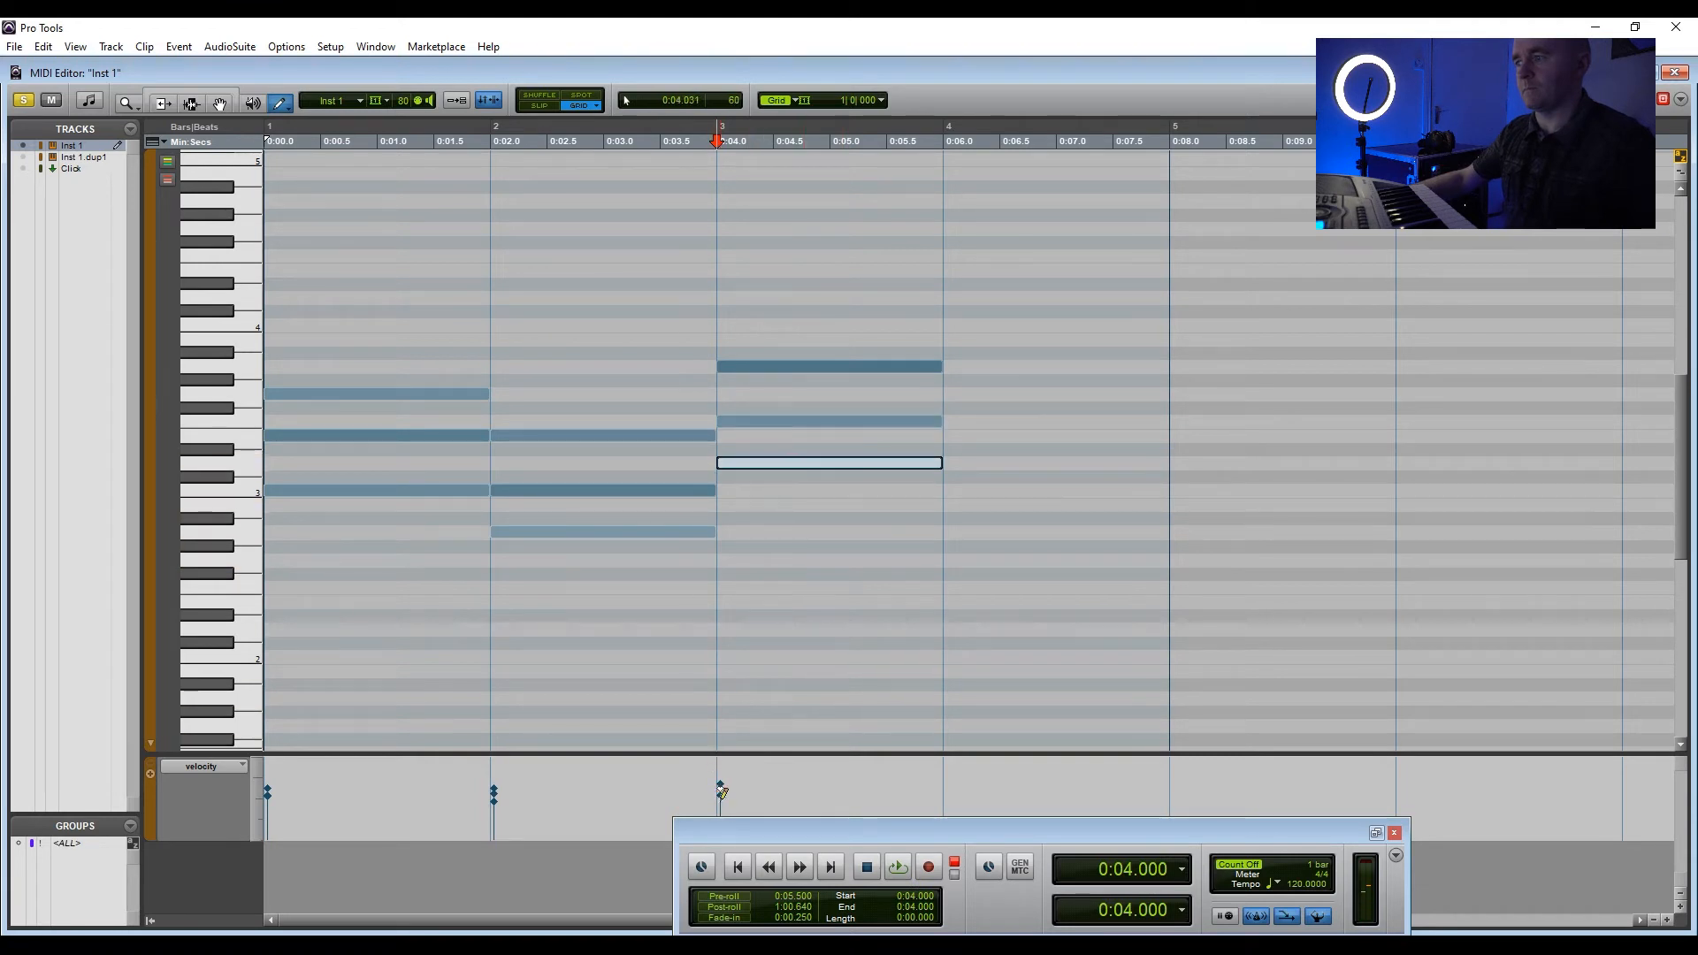
pyautogui.click(723, 794)
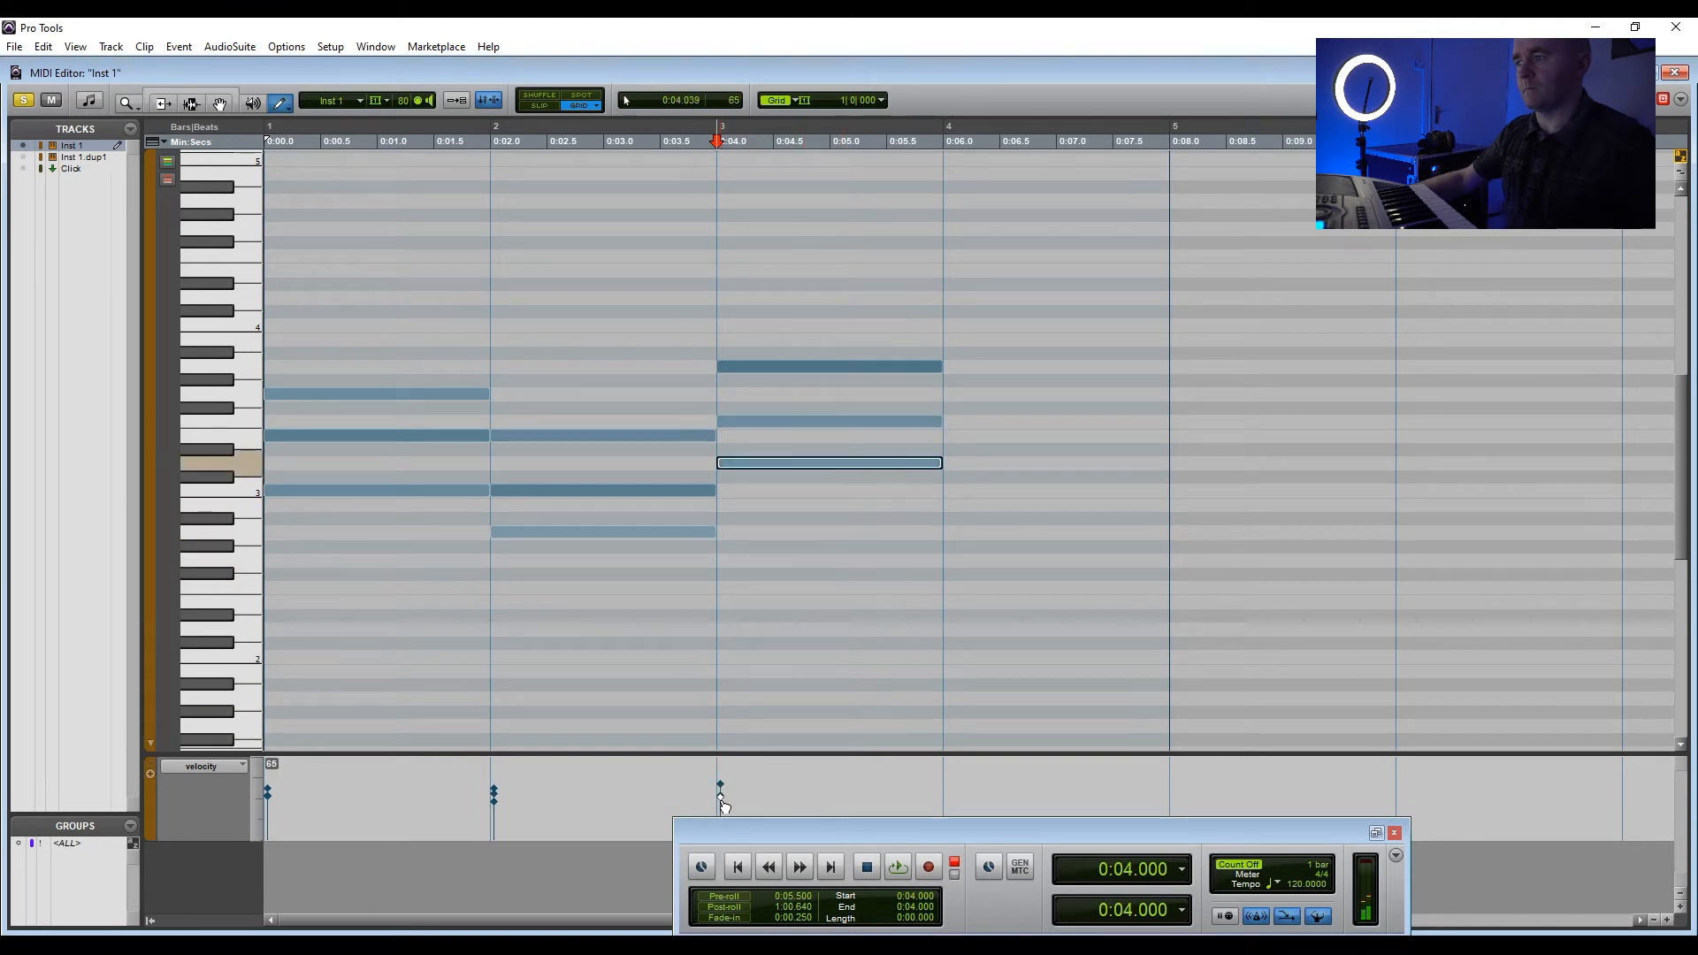
# - Slightly raise the velocity of the D3 note in bar 3 and play back the progression from the beginning
pyautogui.moveTo(722, 794); pyautogui.dragTo(723, 795)
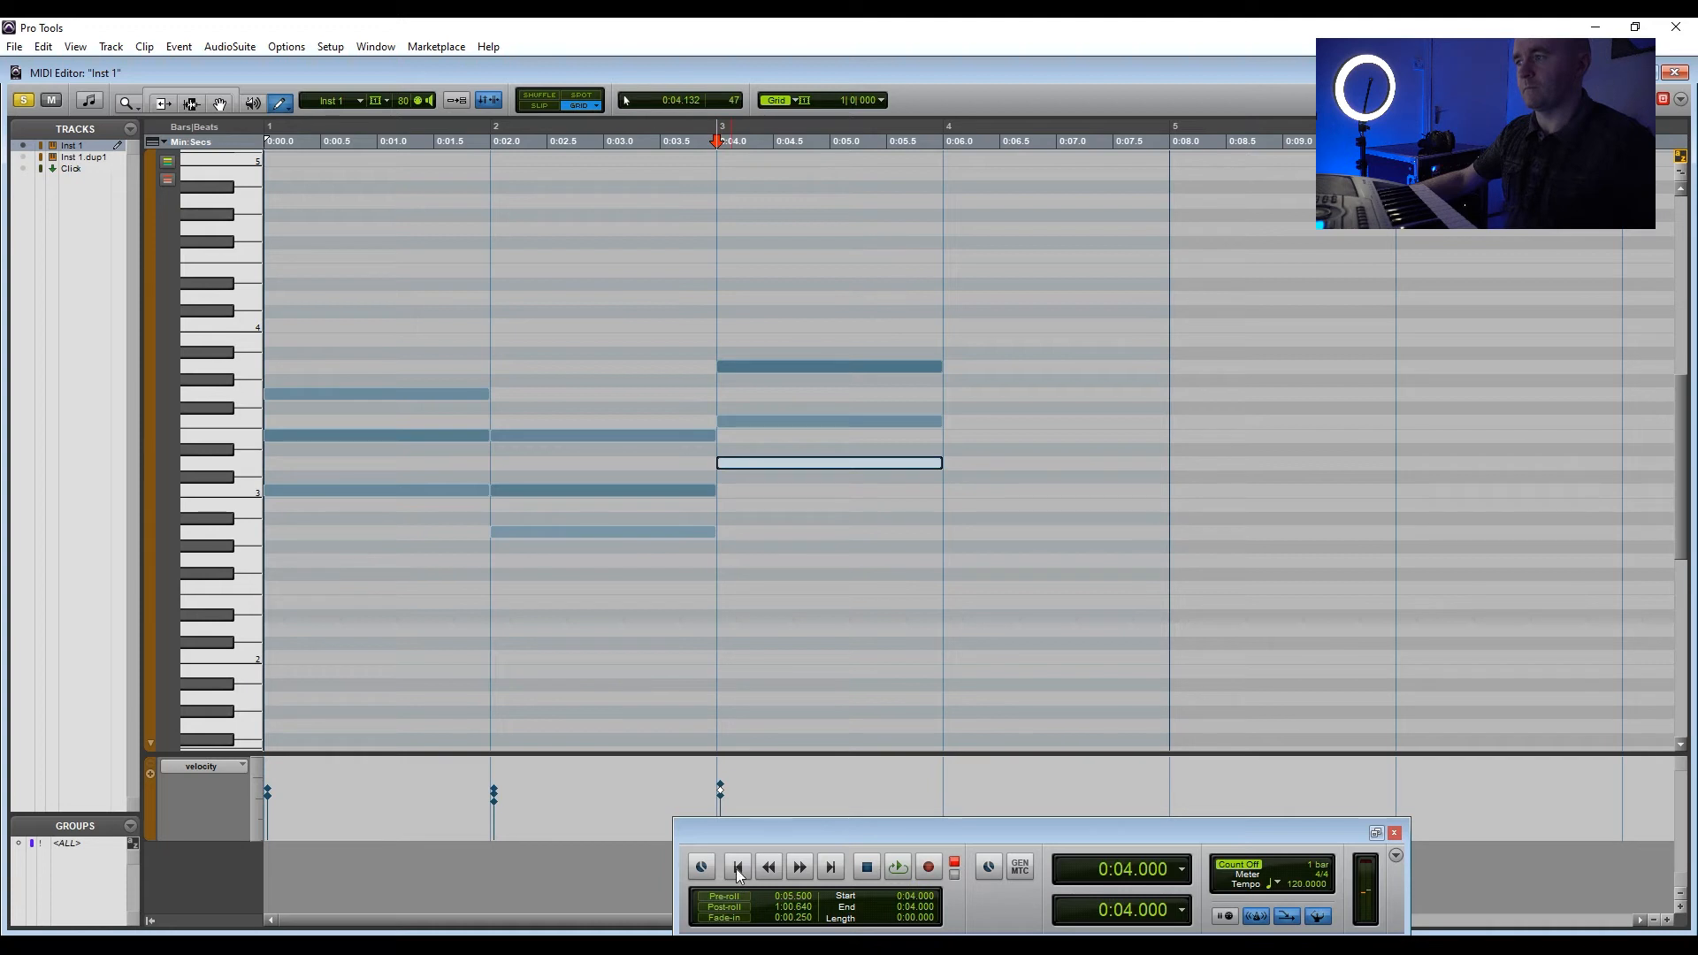
pyautogui.click(739, 867)
pyautogui.press('space')
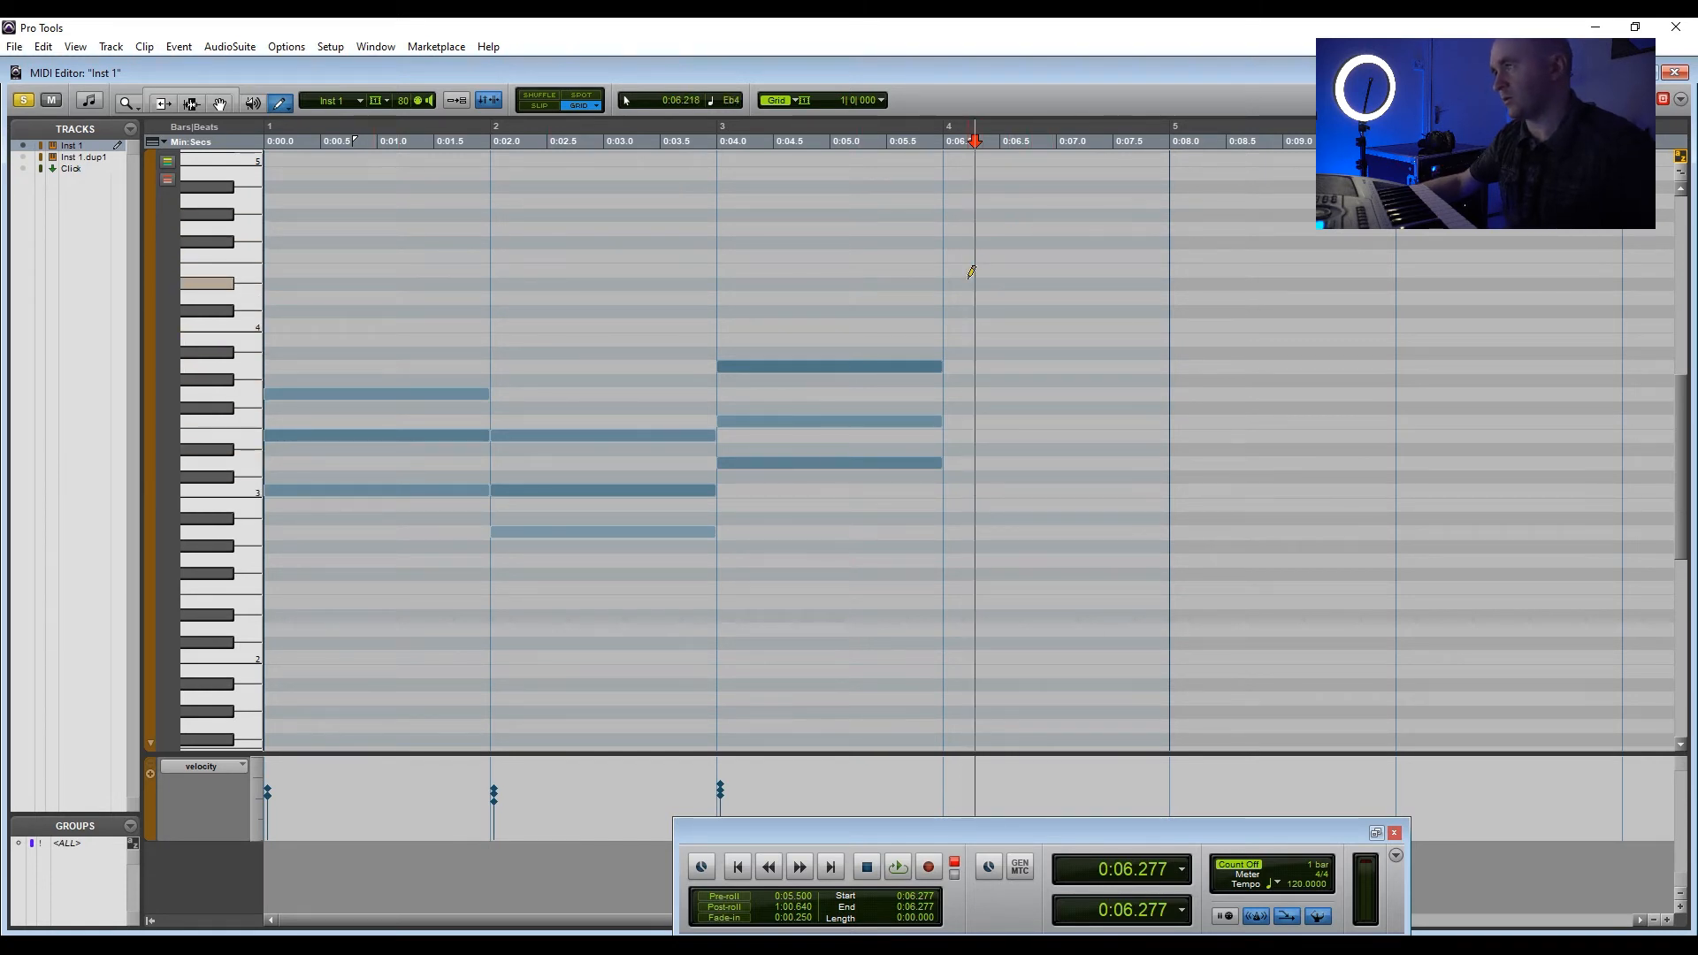
# - Set the grid to 1/8 note and draw G3, A3 and G3 across bar 4, lasting three, three and two eighth notes
pyautogui.hotkey('ctrl', 'a')
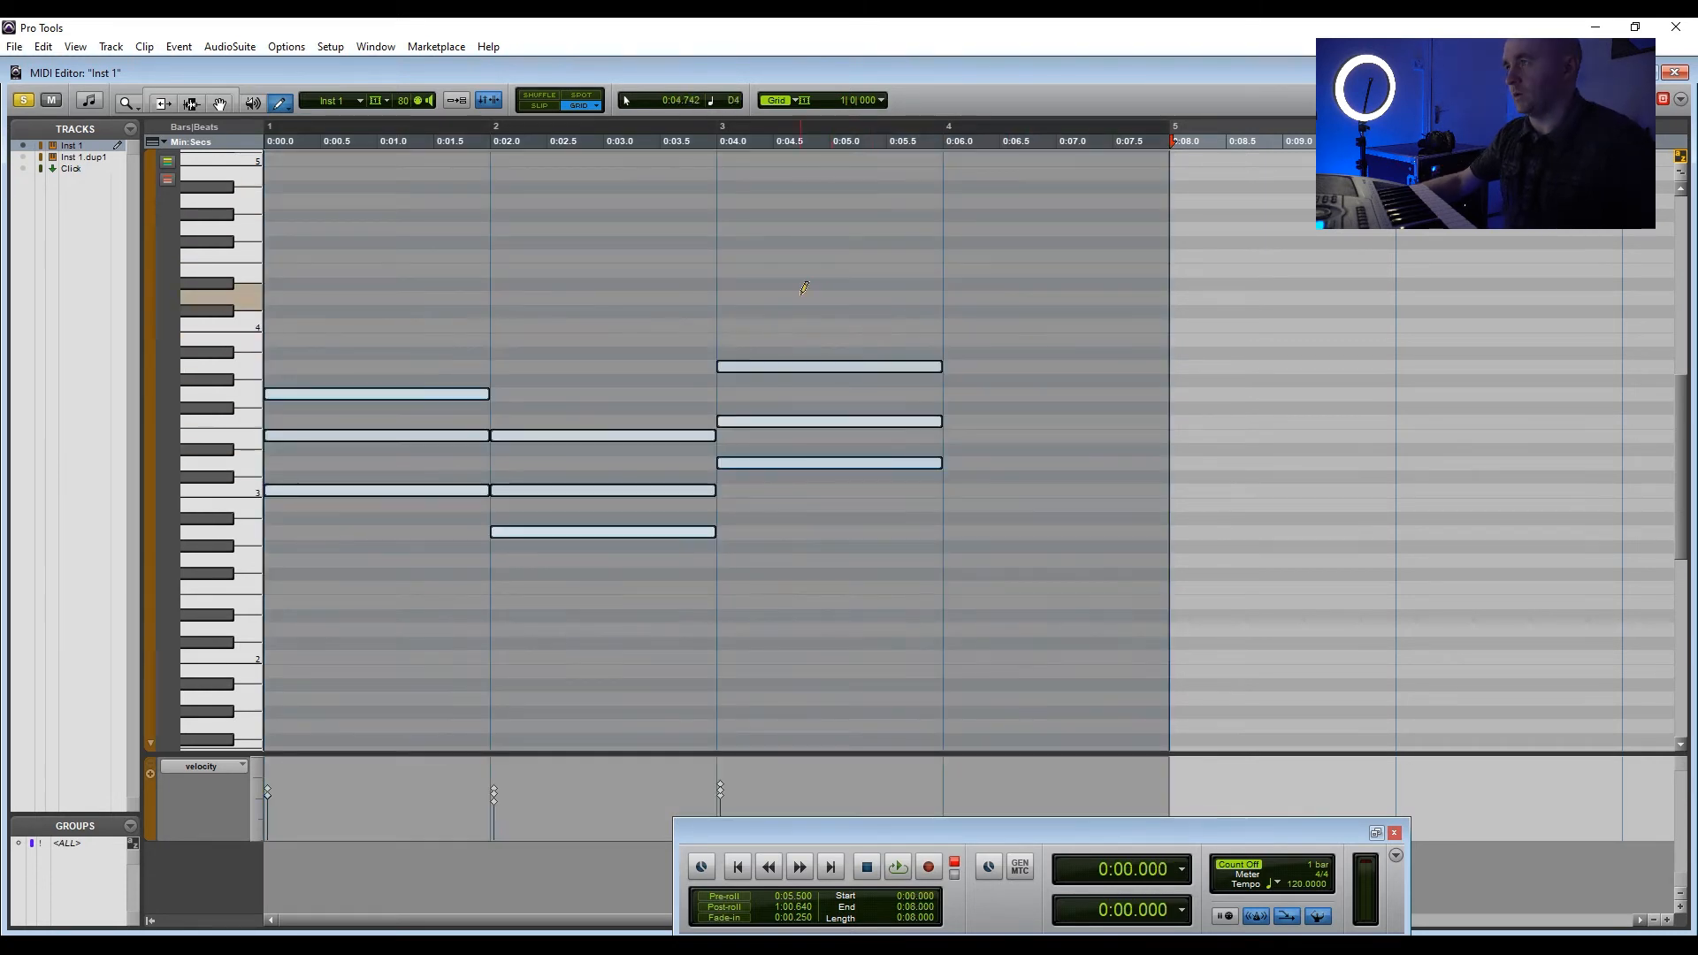
pyautogui.click(881, 101)
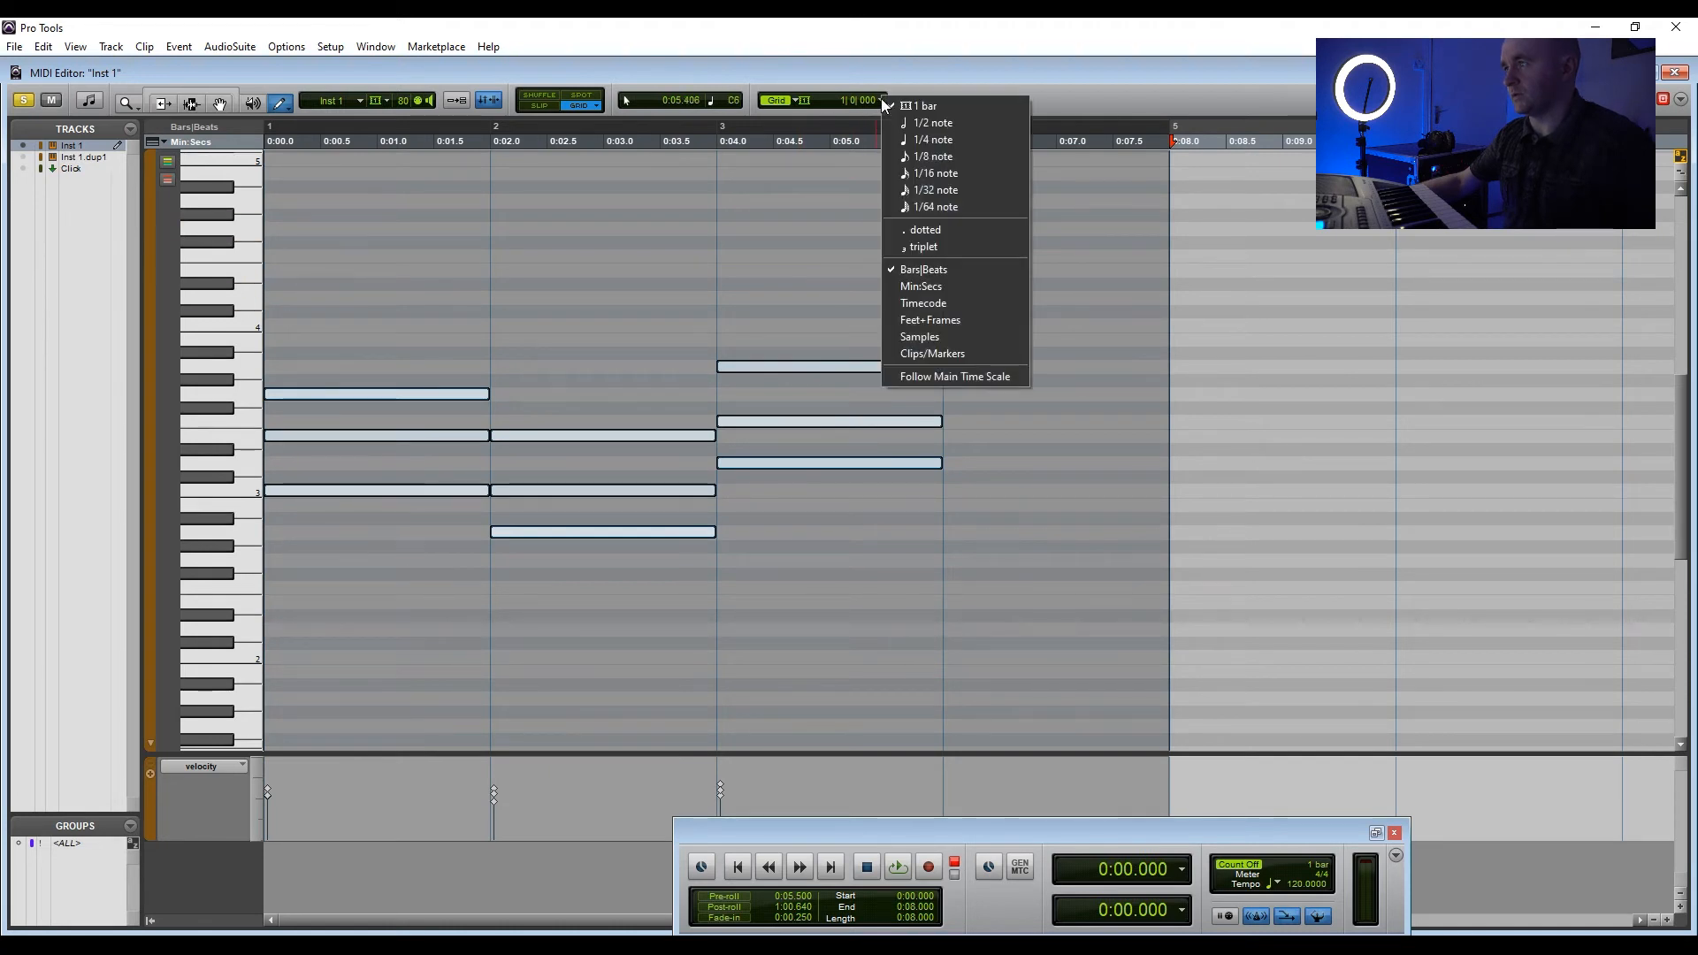
pyautogui.click(930, 156)
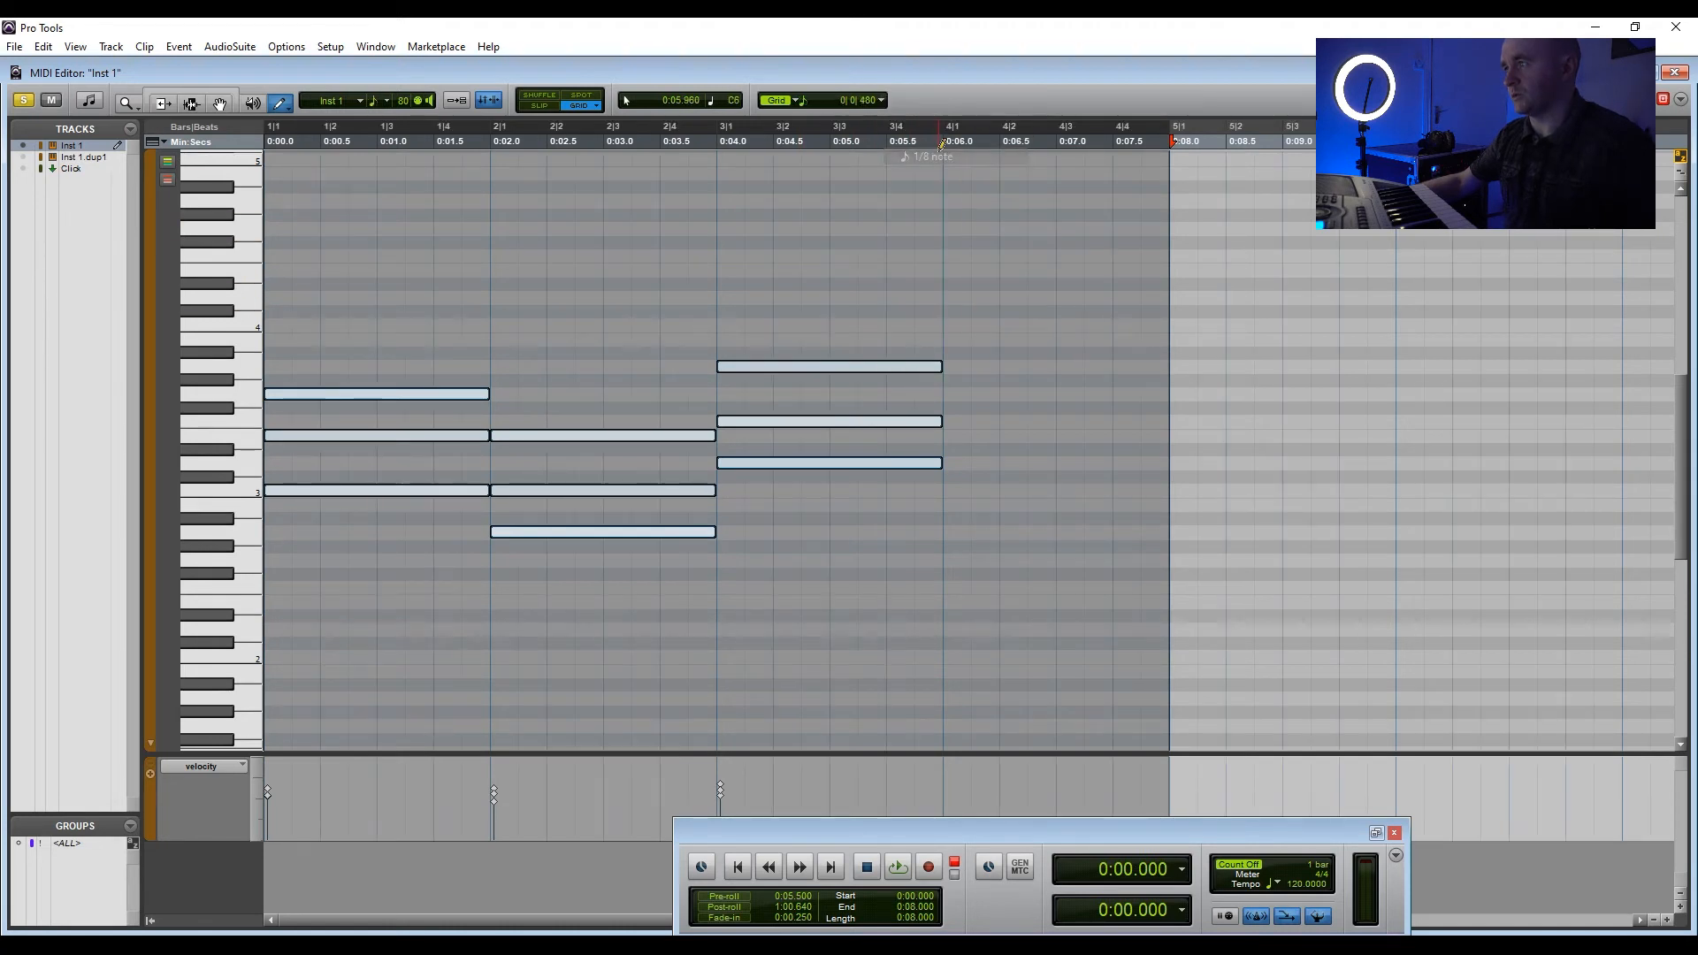
pyautogui.press('Return')
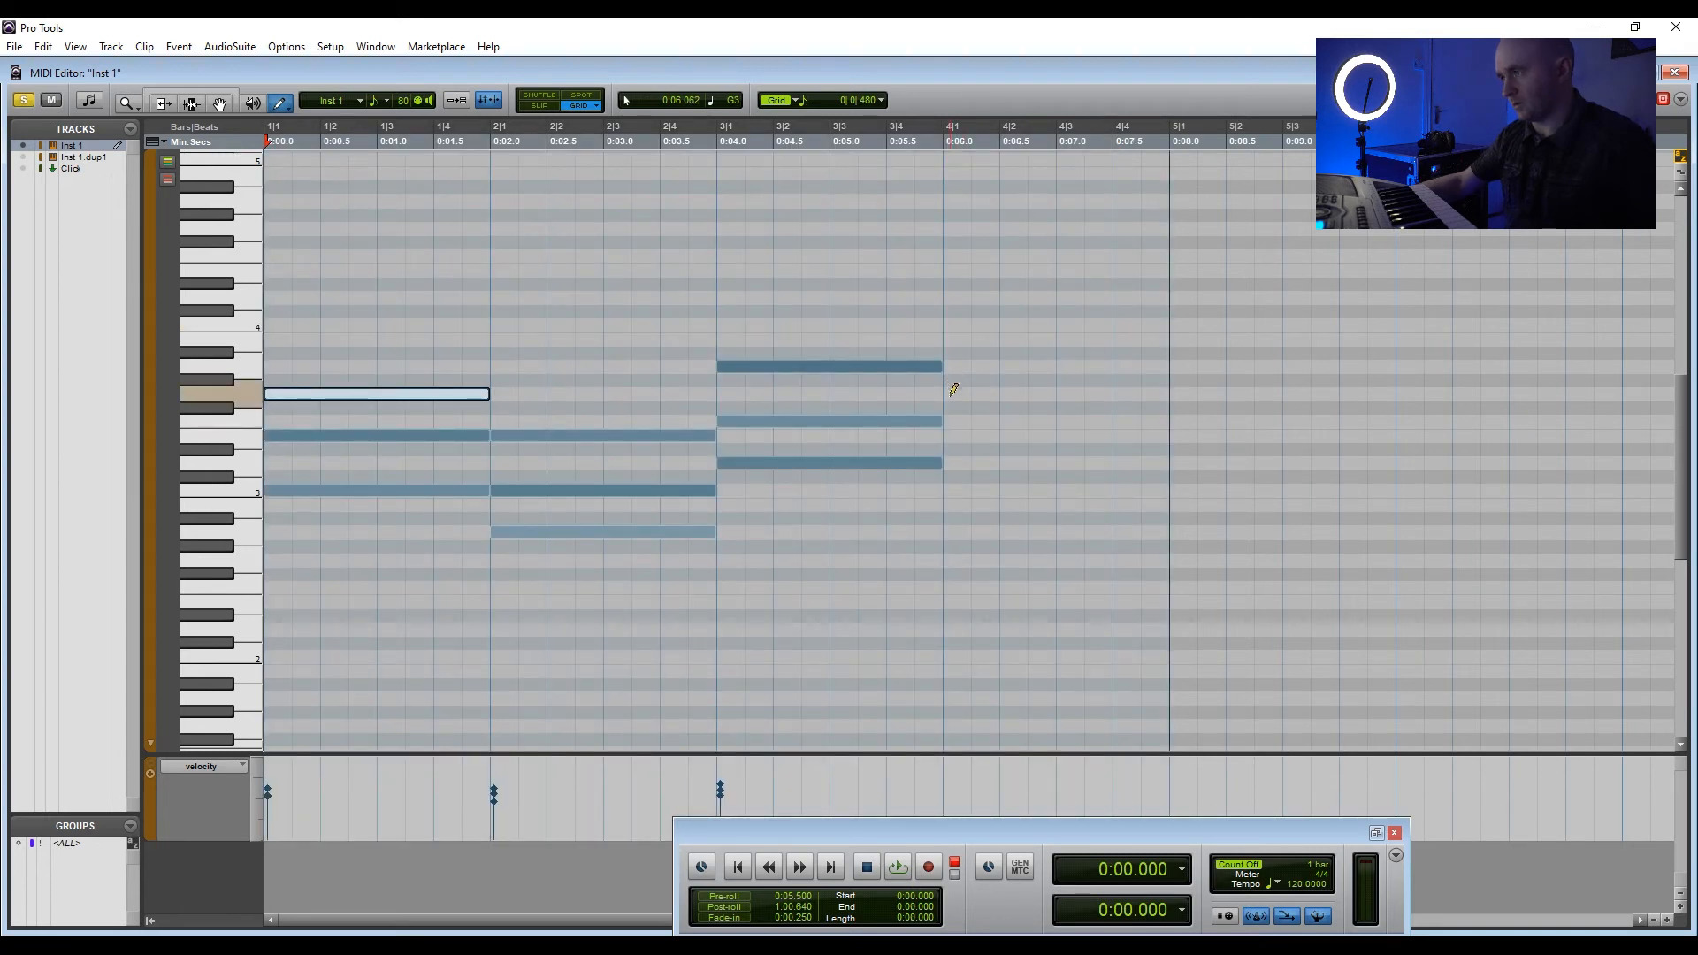
pyautogui.click(952, 393)
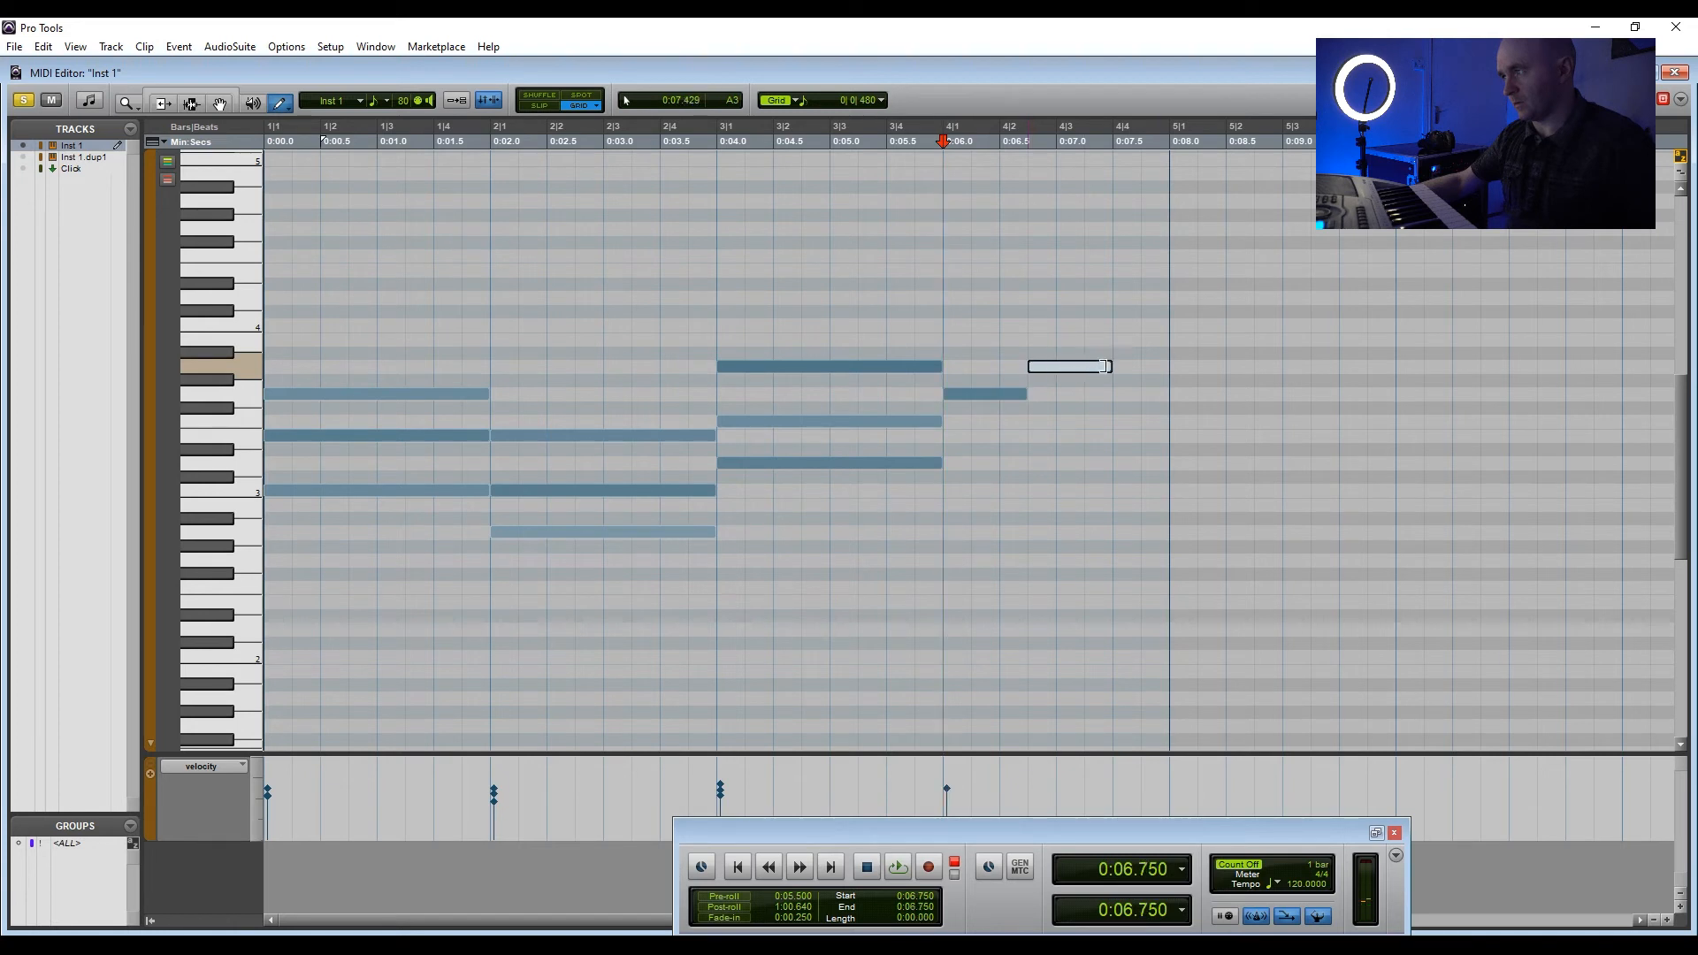
pyautogui.click(1104, 366)
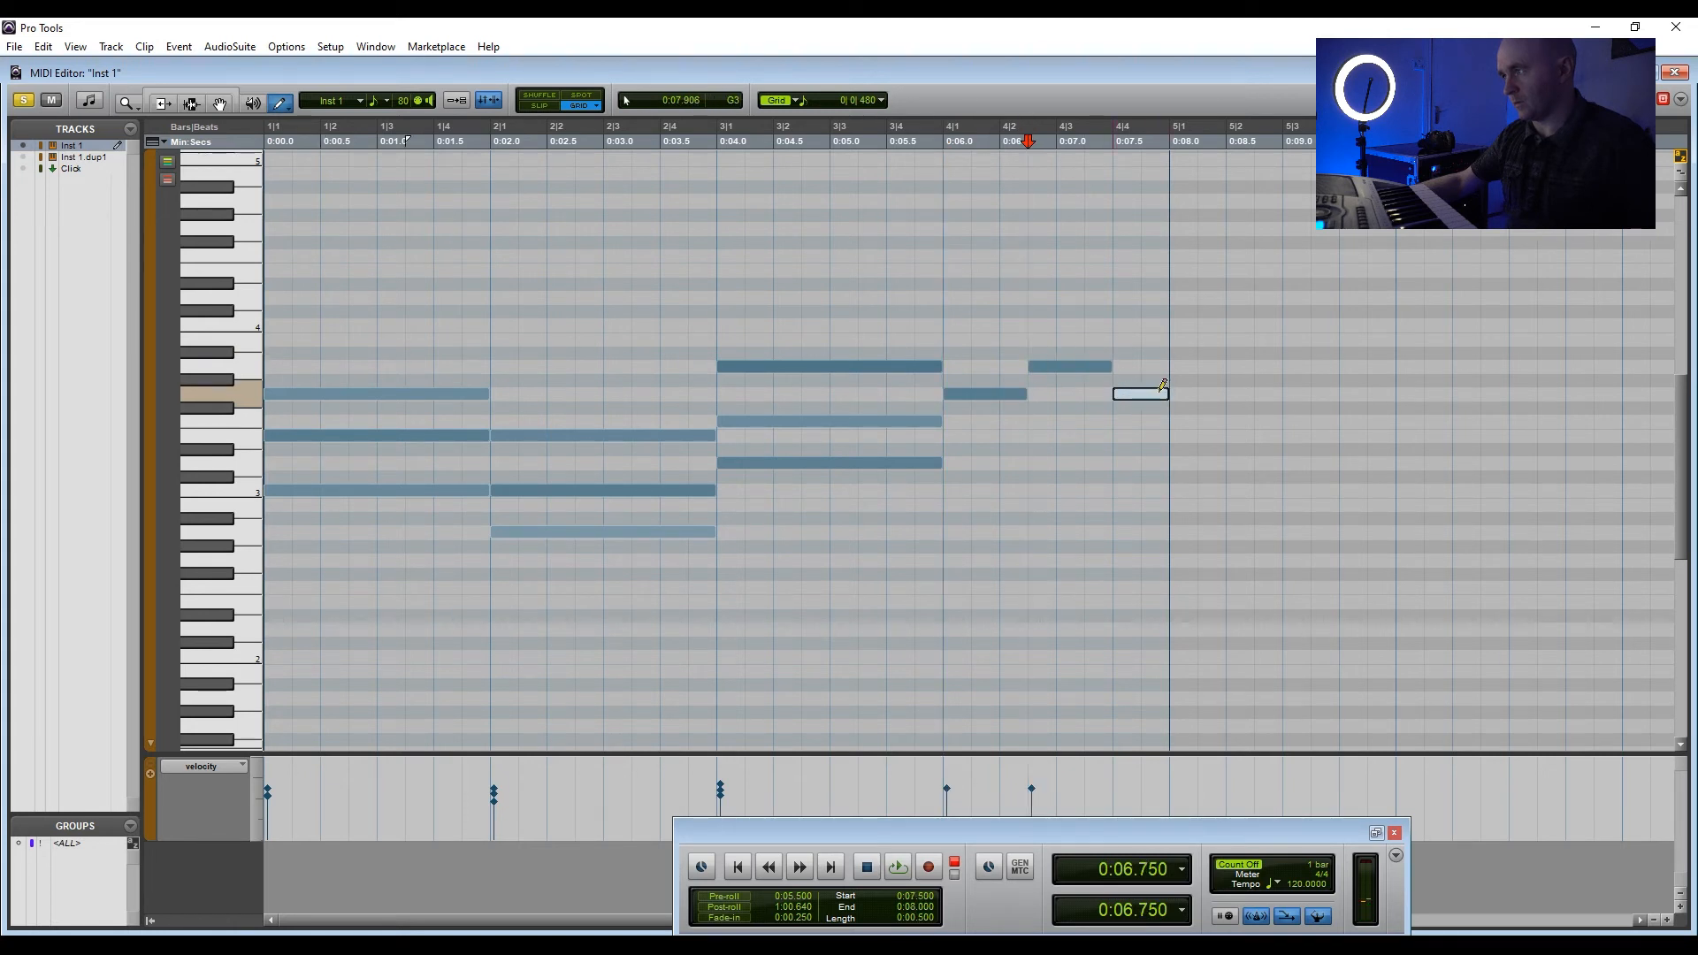
# - Play back all four bars from the beginning and lower the velocity of the A3 note in bar 4
pyautogui.click(736, 869)
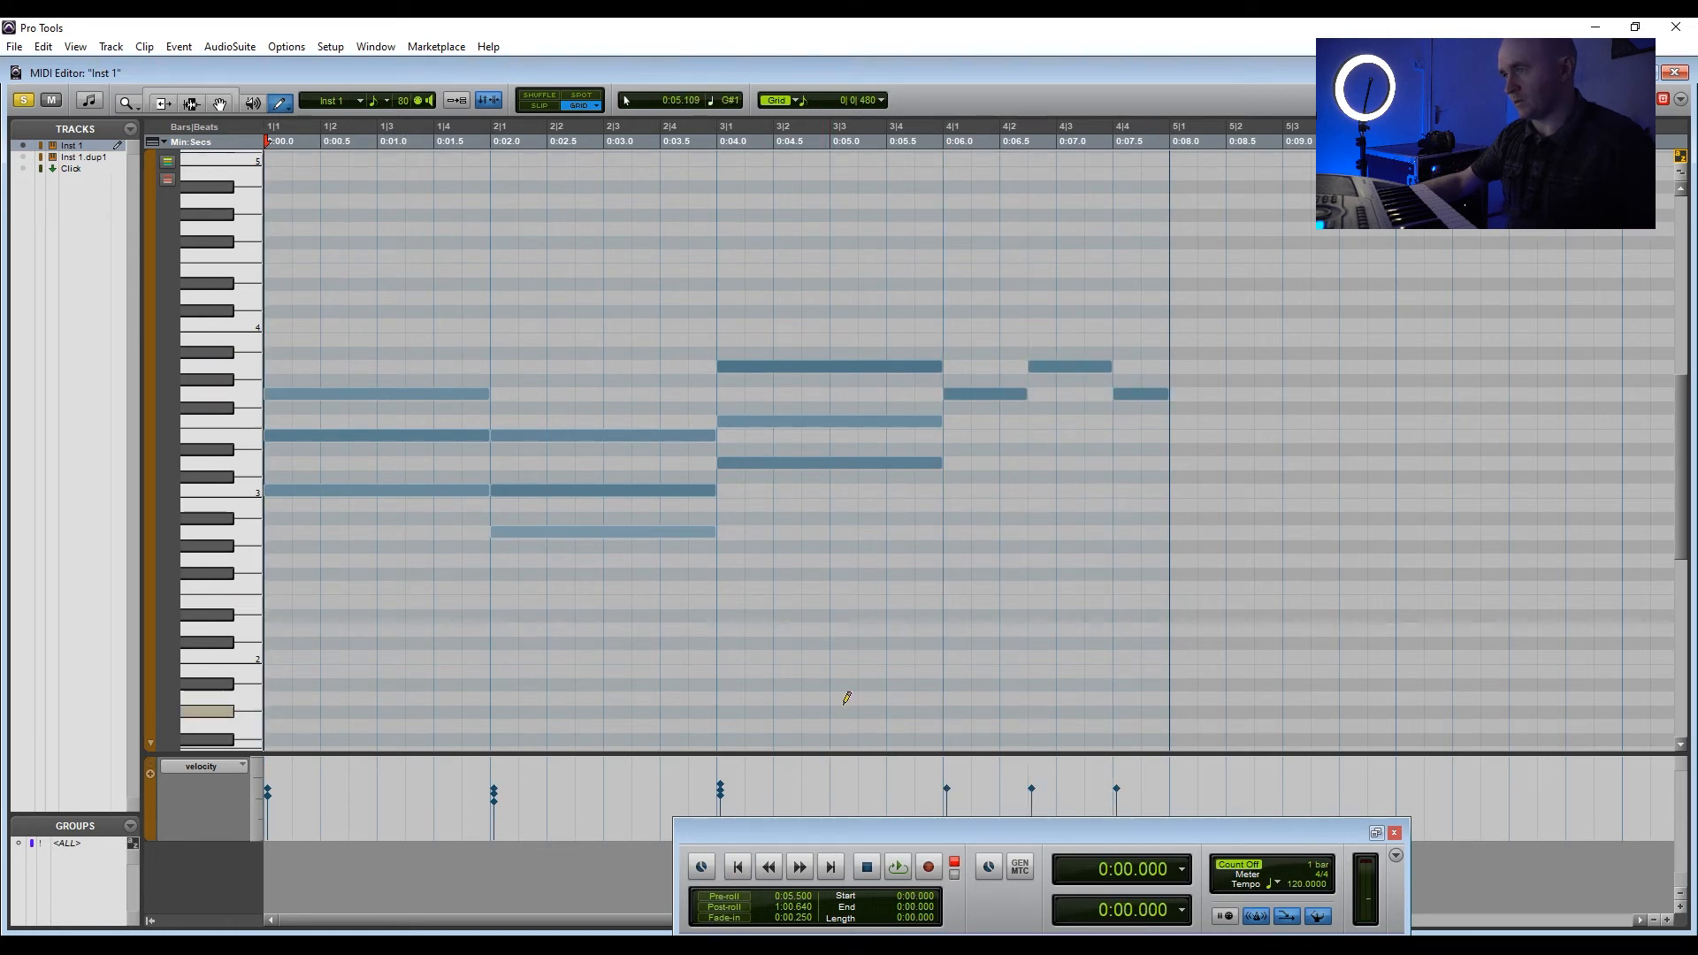
pyautogui.press('space')
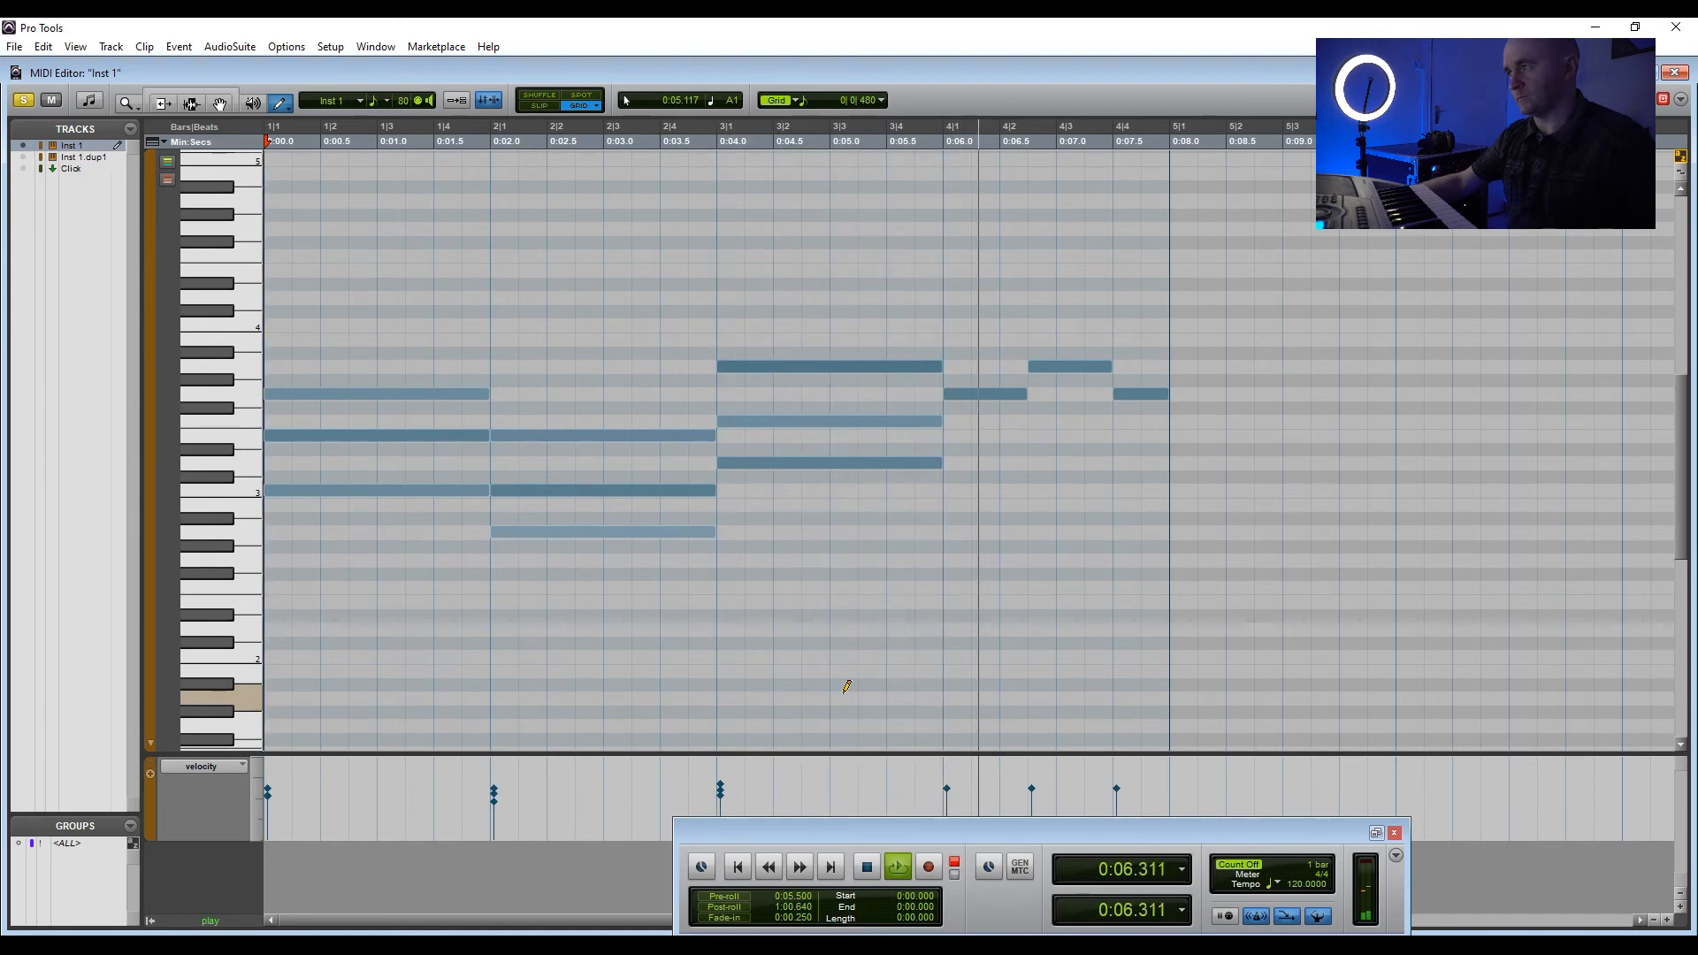
pyautogui.press('space')
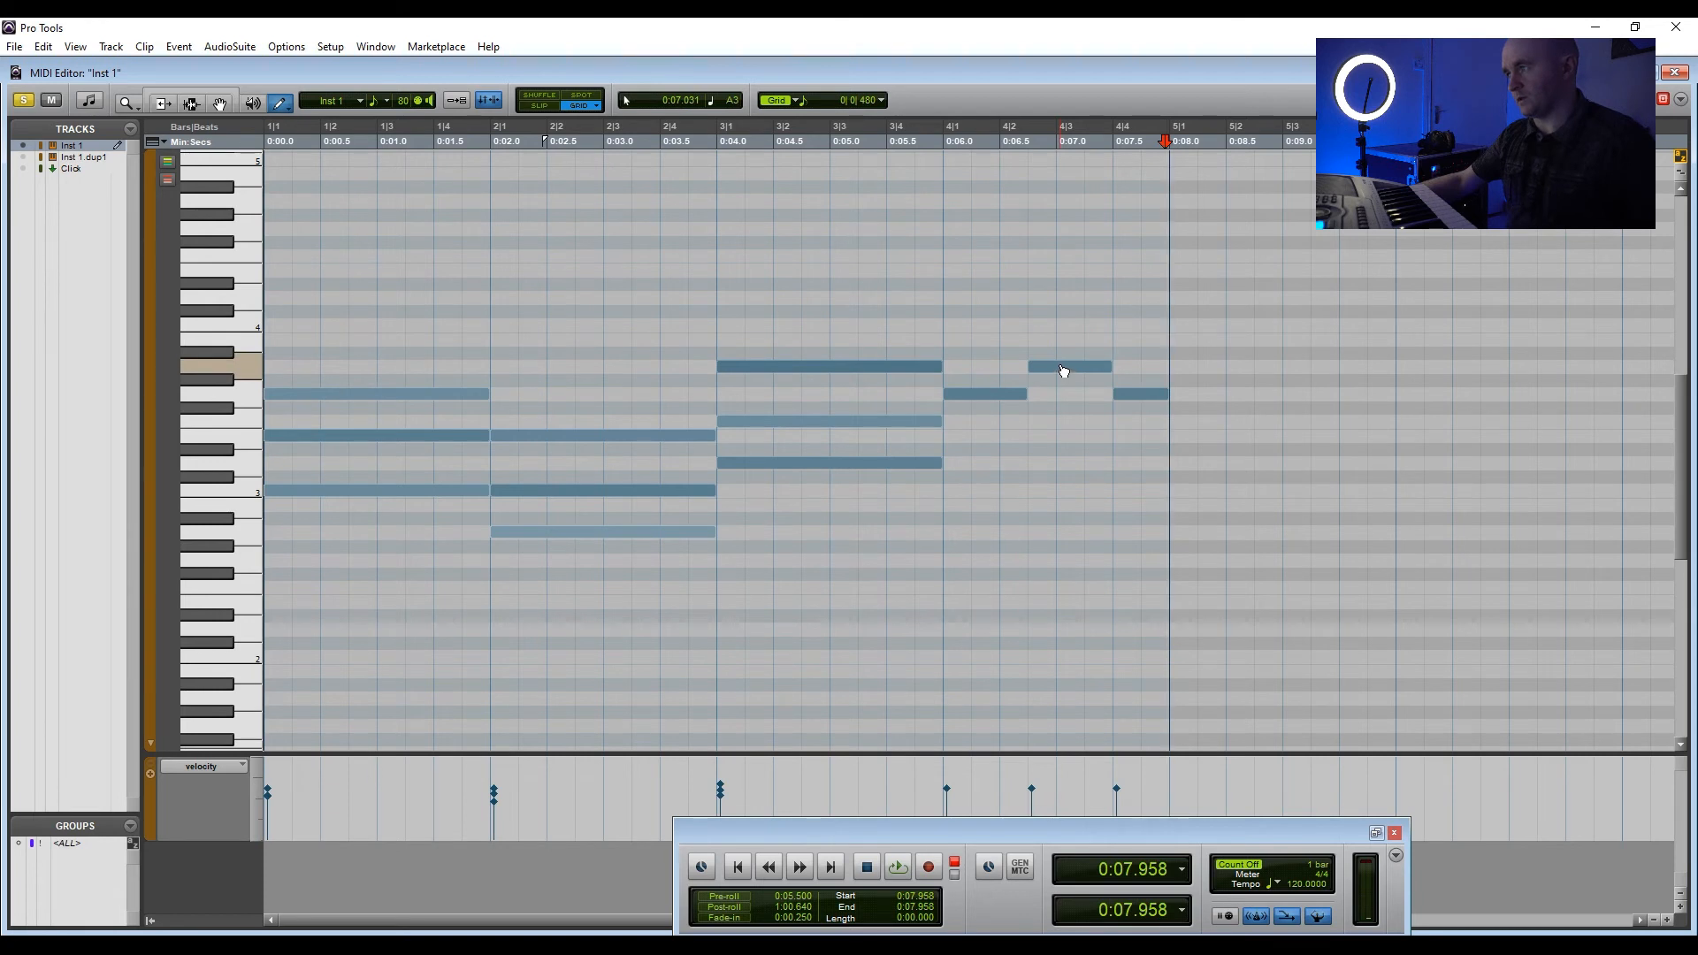
pyautogui.click(1065, 371)
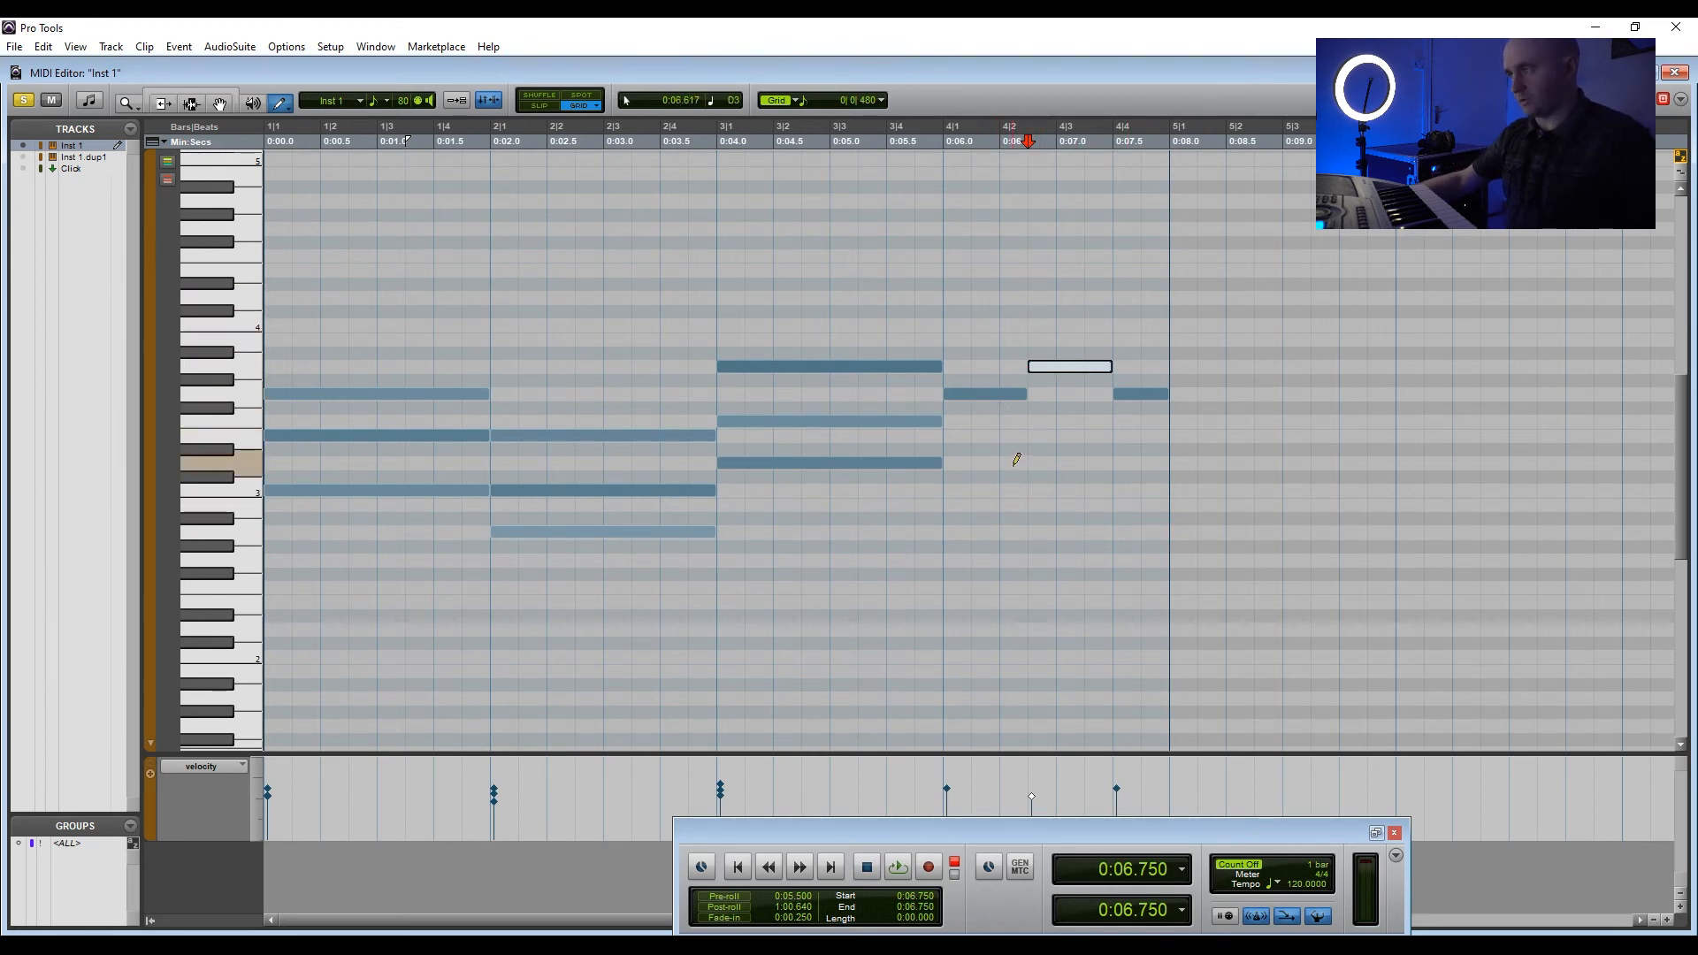
# - Draw eighth notes D3, A2, C3 and D3 beneath the melody in the middle of bar 4
pyautogui.click(1097, 462)
pyautogui.click(1069, 490)
pyautogui.click(1041, 532)
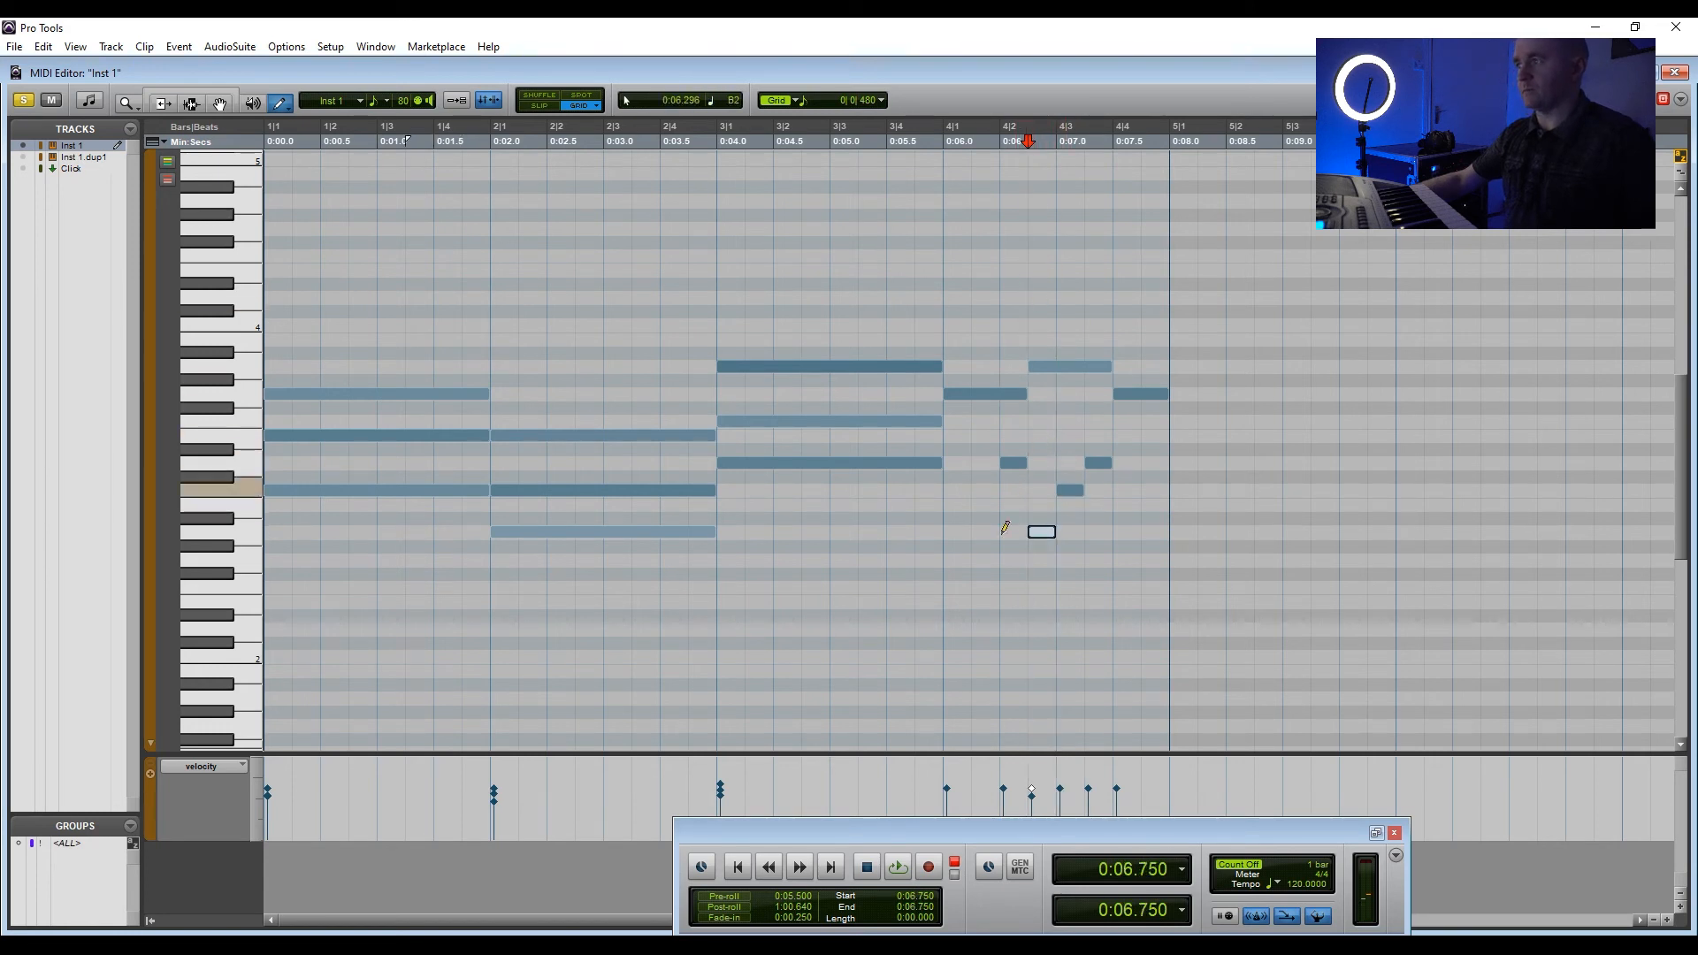
# - Undo the four low eighth notes drawn in bar 4
pyautogui.hotkey('ctrl', 'z')
pyautogui.hotkey('ctrl', 'z')
pyautogui.hotkey('ctrl', 'z')
pyautogui.hotkey('ctrl', 'z')
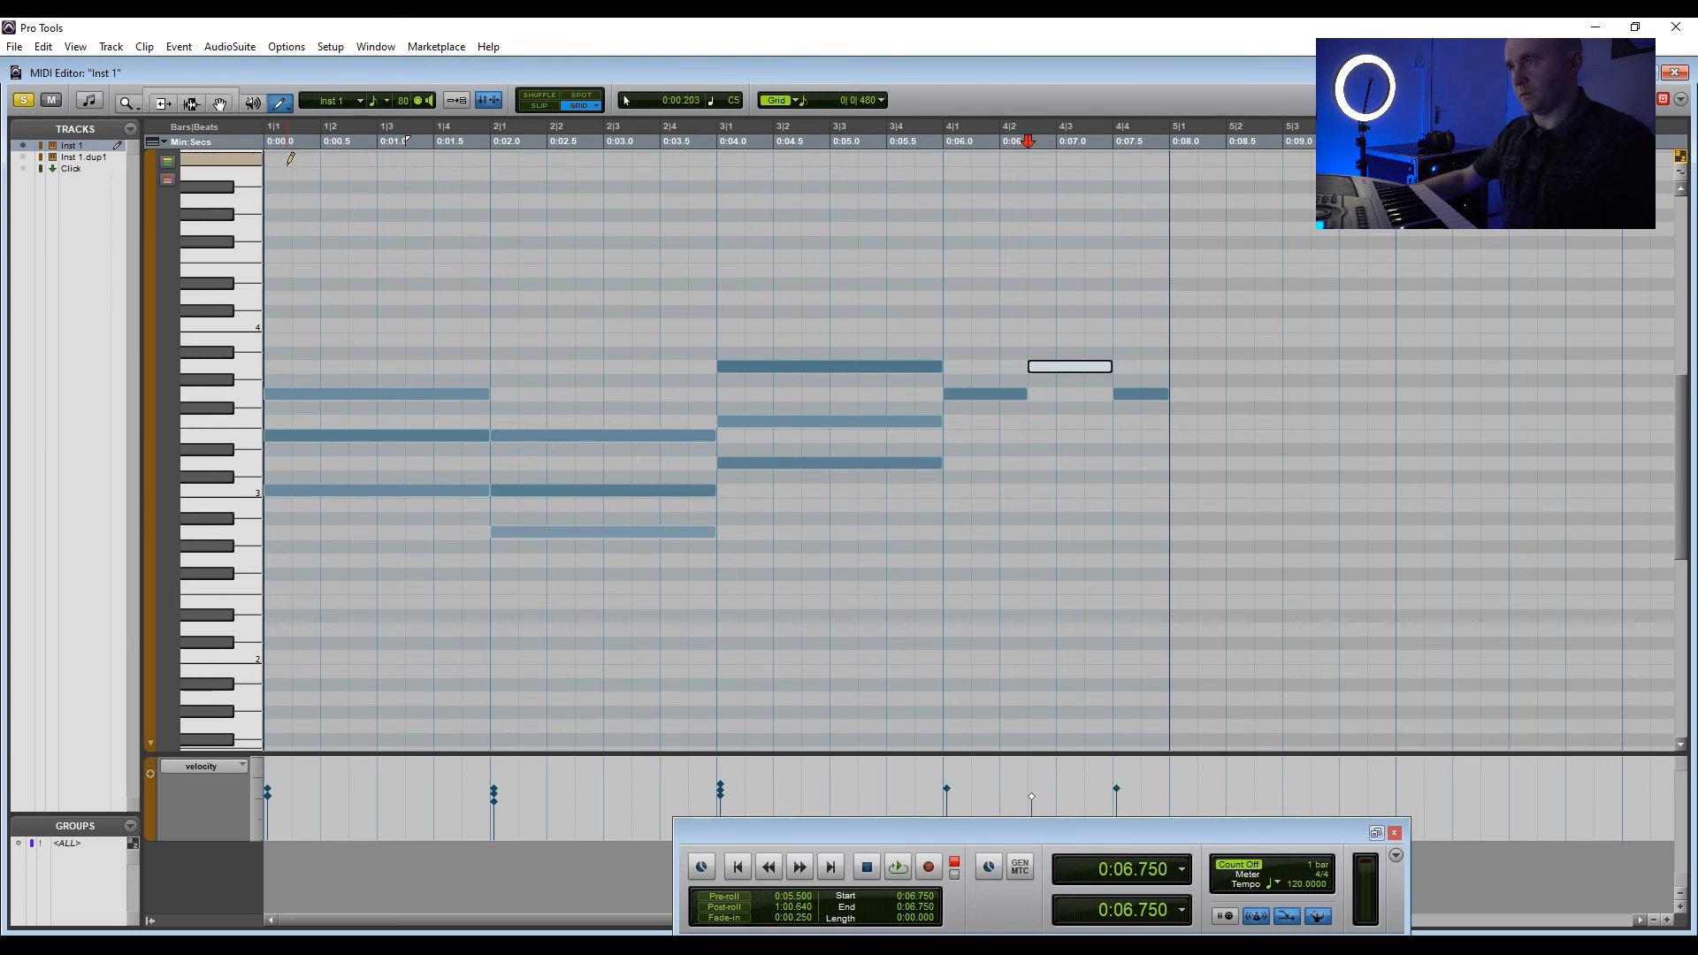
# - Select bars 1 to 4 and play the selection back with Loop mode on
pyautogui.moveTo(270, 125); pyautogui.dragTo(1161, 178)
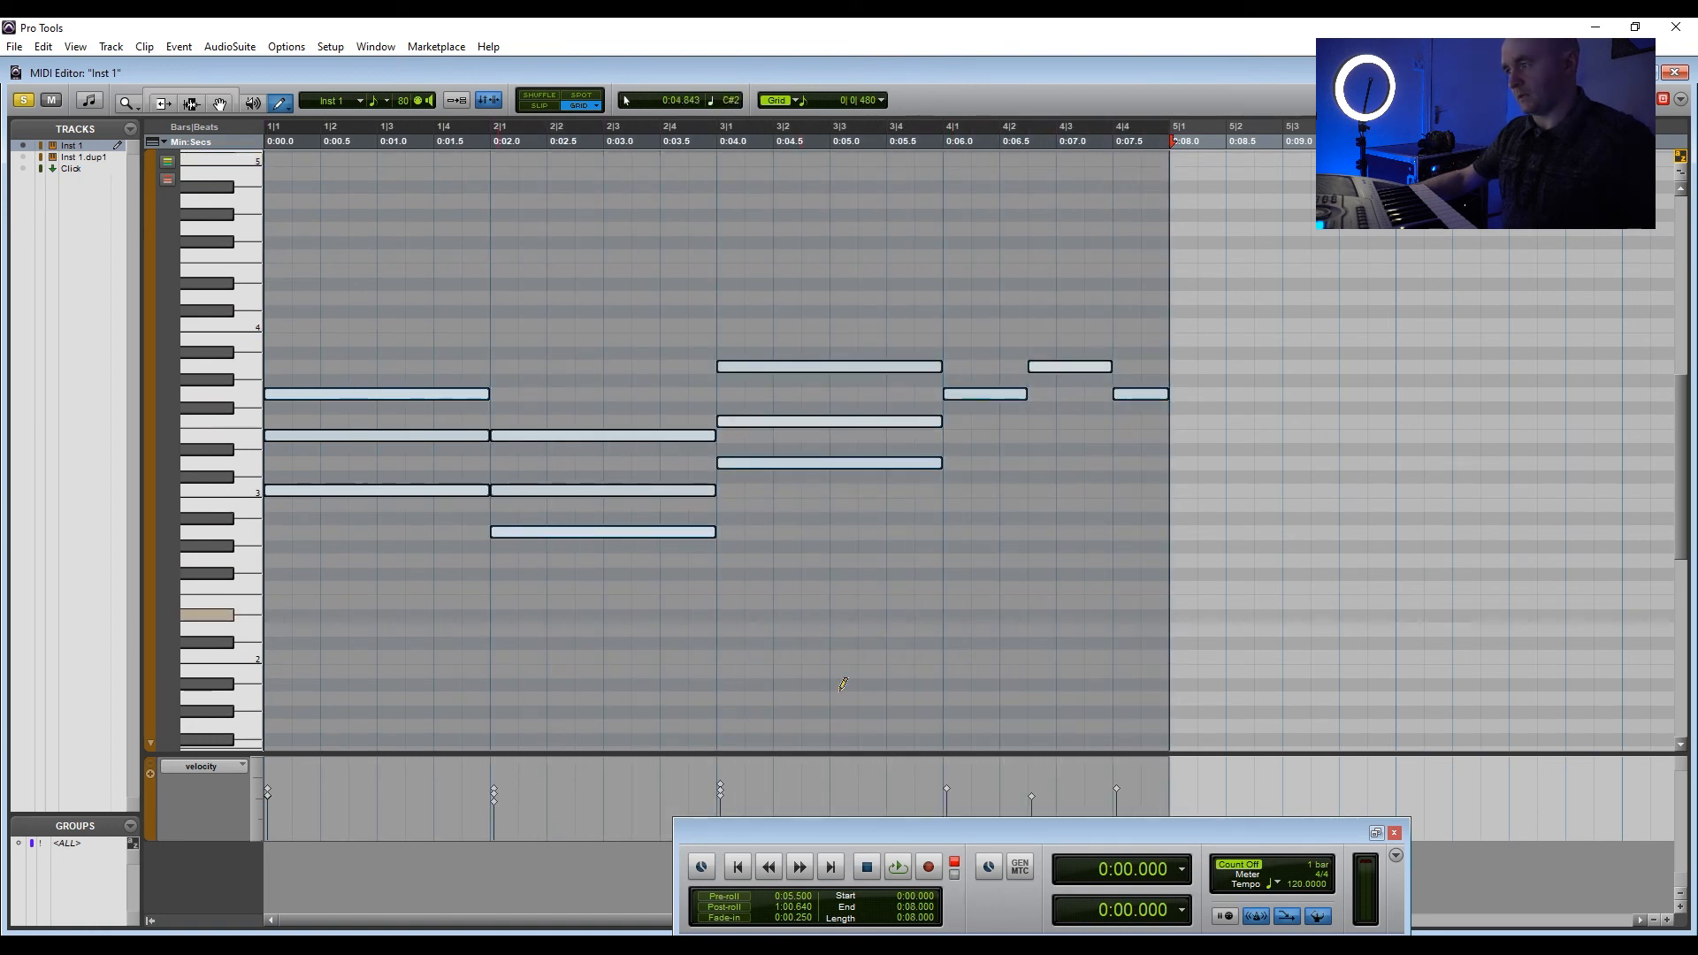
pyautogui.rightClick(898, 867)
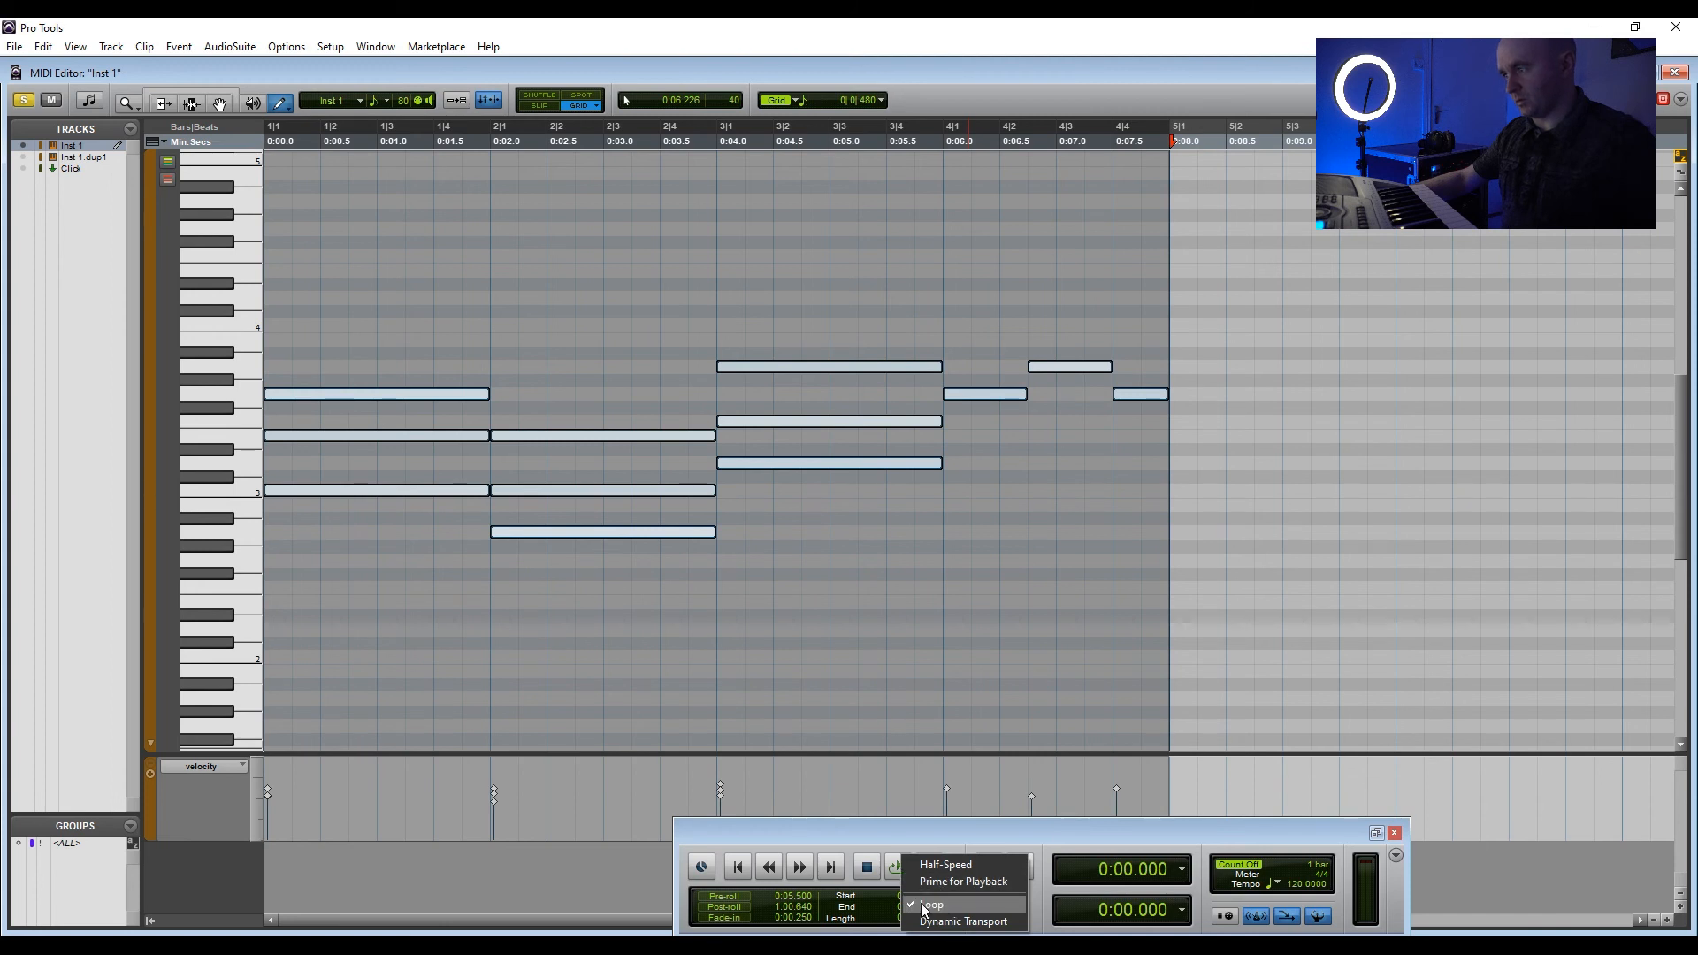
pyautogui.click(889, 837)
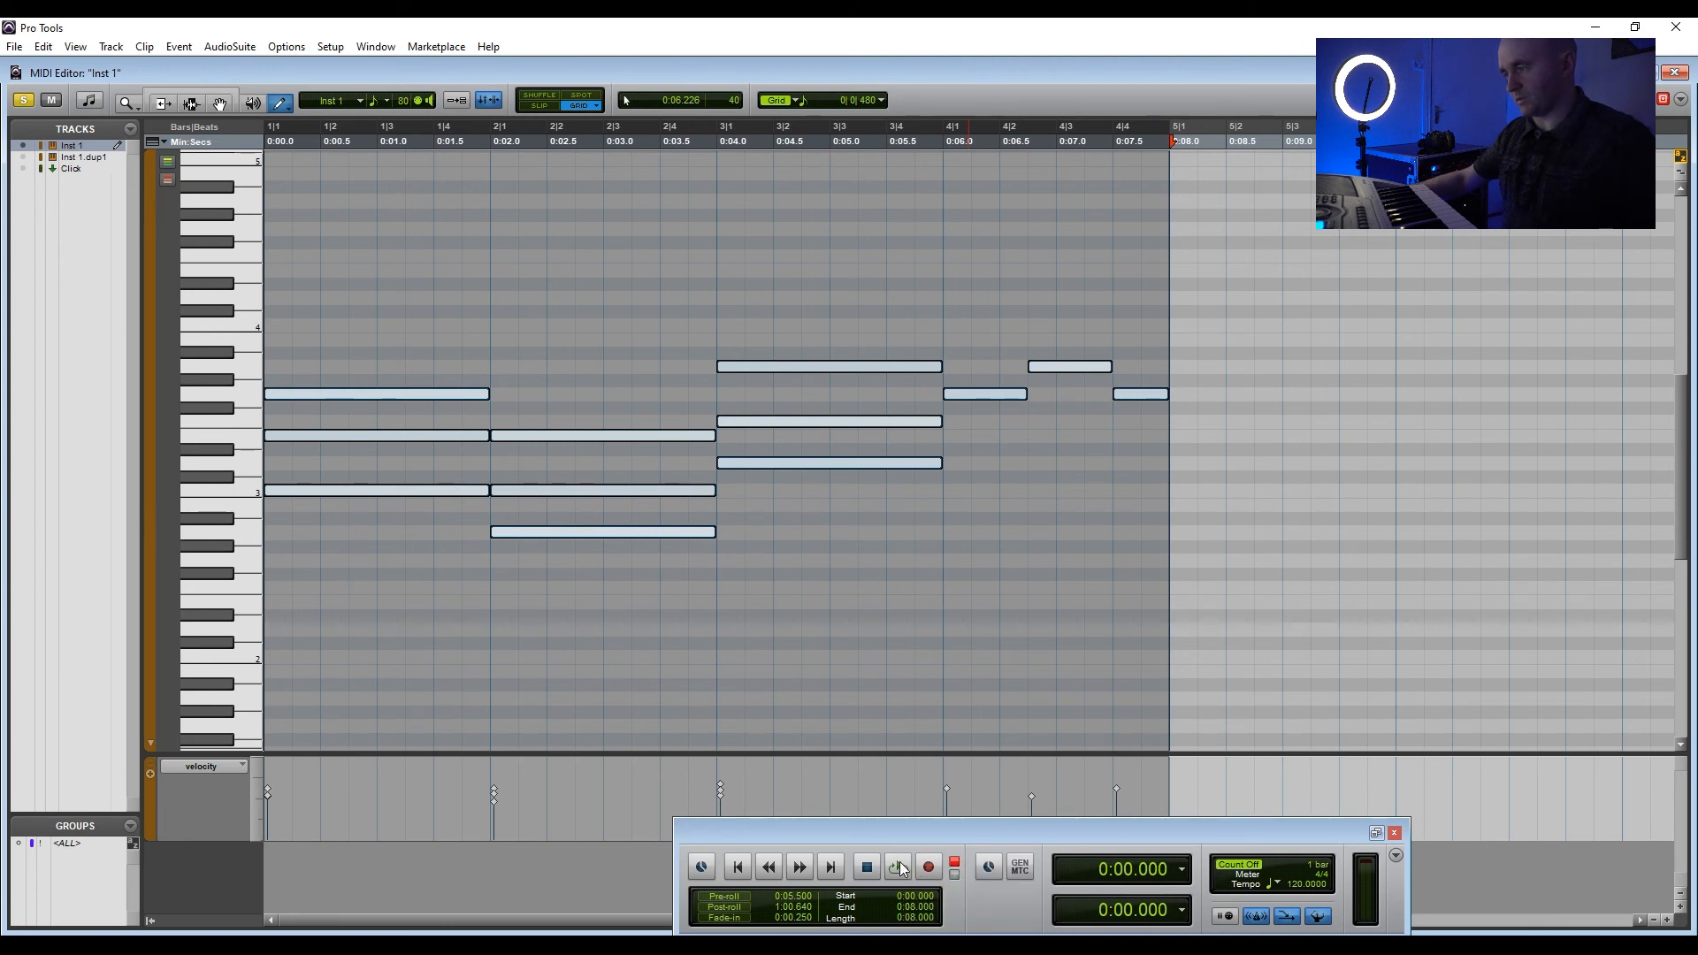
pyautogui.click(899, 869)
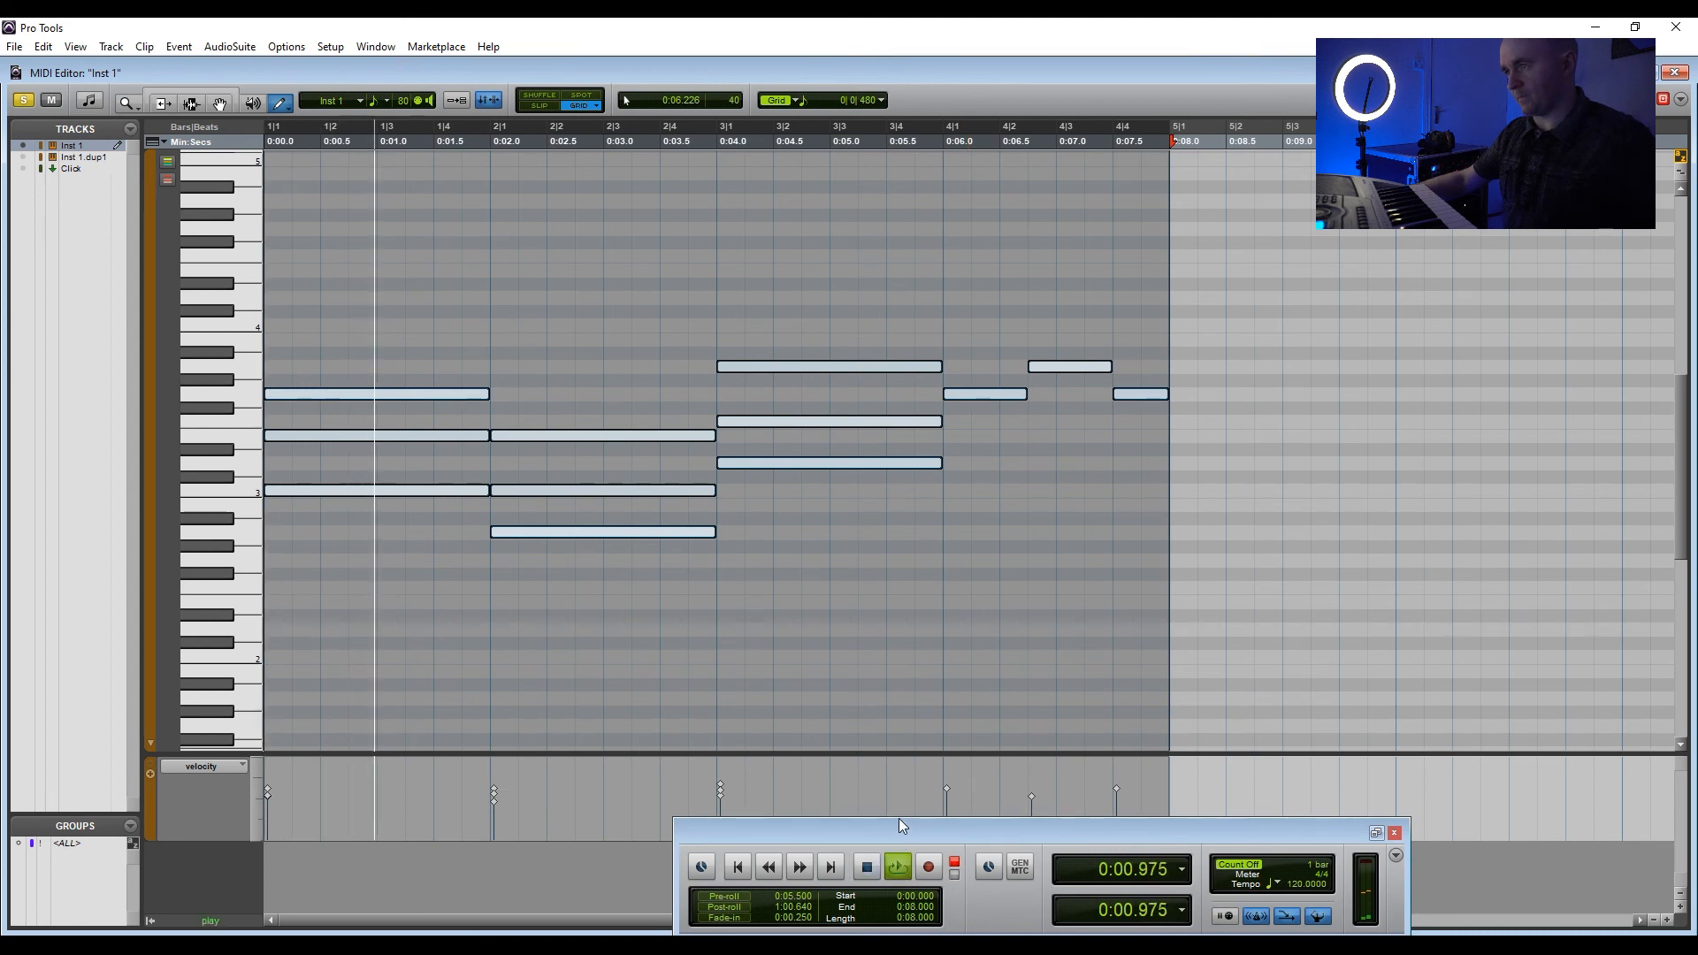